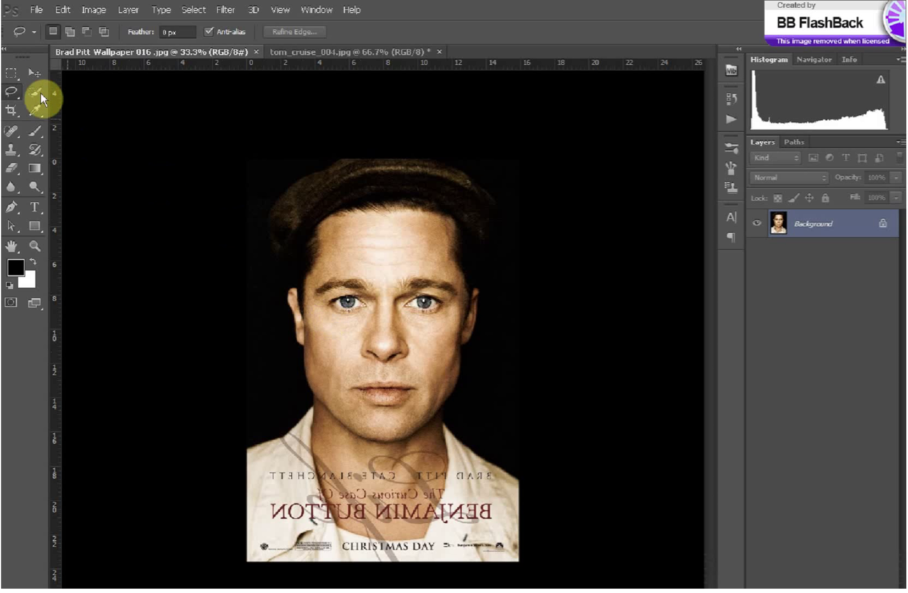
- Trace a Lasso outline around the Benjamin Button poster face, forehead to chin
click(33, 73)
click(324, 54)
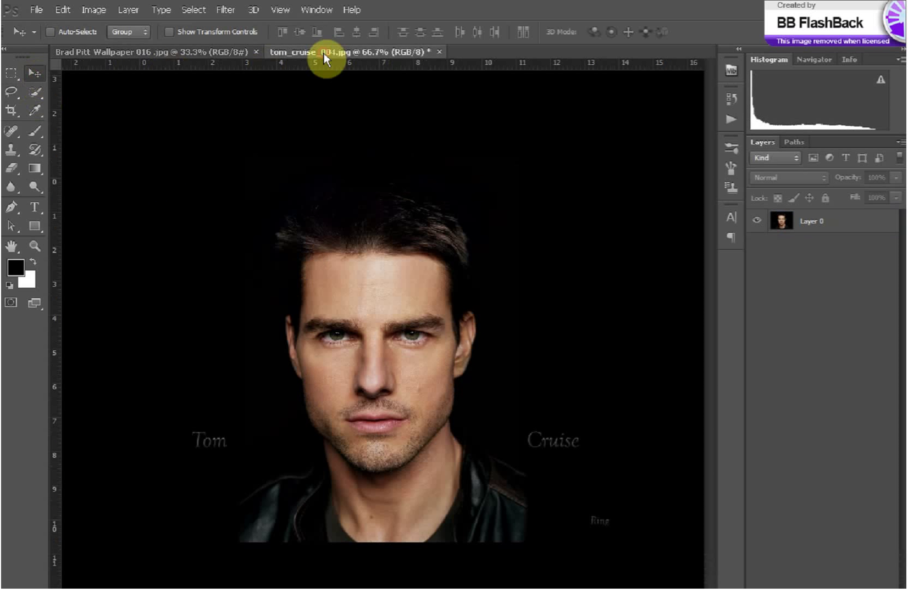
click(221, 54)
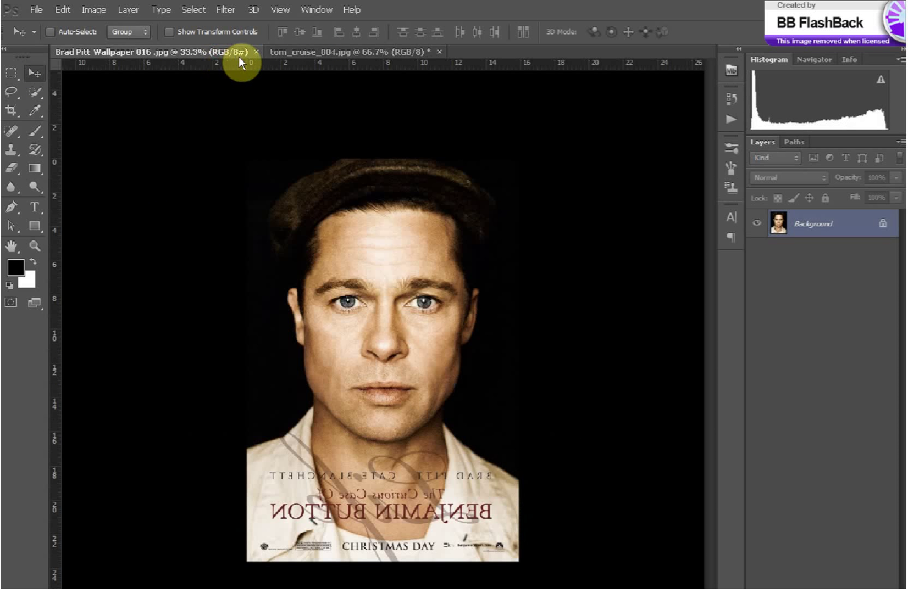
click(13, 91)
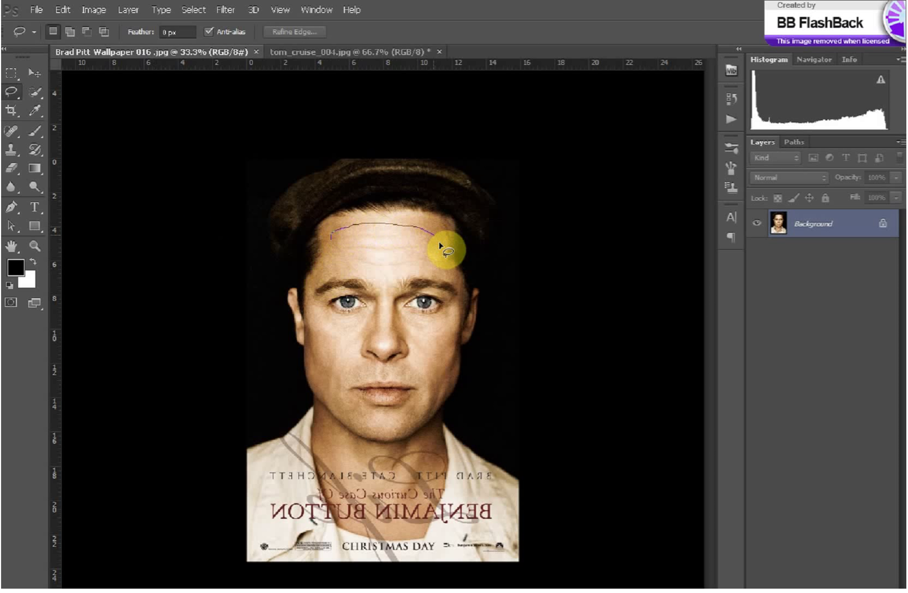
mouse_move(461, 286)
mouse_down()
mouse_move(451, 372)
mouse_move(432, 405)
mouse_move(396, 427)
mouse_move(366, 429)
mouse_move(320, 393)
mouse_move(312, 360)
mouse_move(308, 300)
mouse_move(331, 235)
mouse_up()
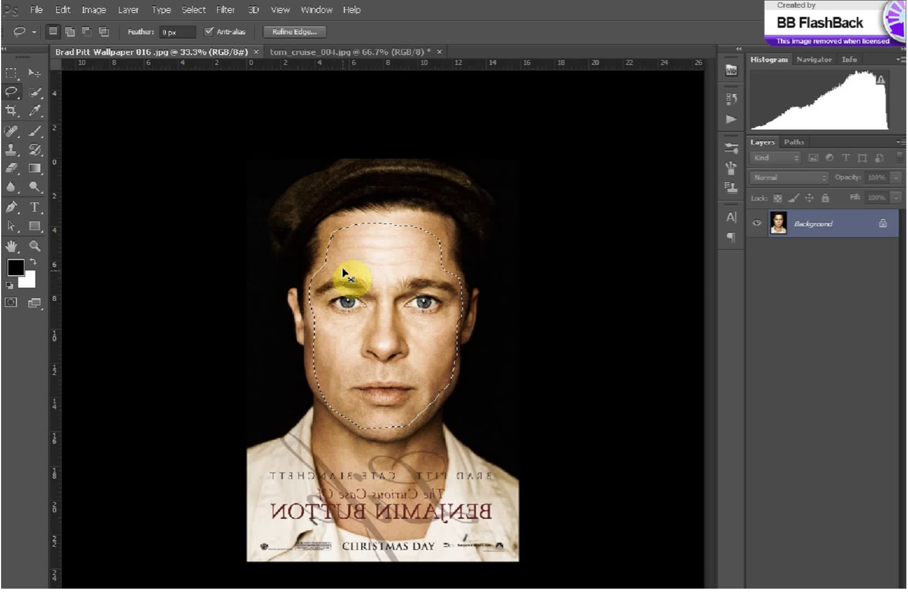
- Paste the copied face into the leather-jacket portrait as Layer 1 for free transforming
click(316, 50)
key(ctrl+v)
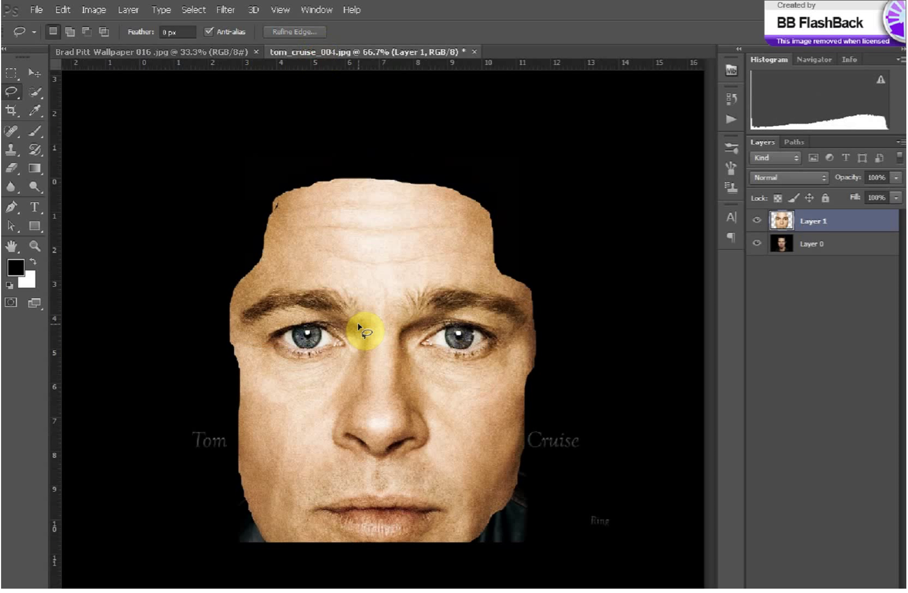
key(ctrl+t)
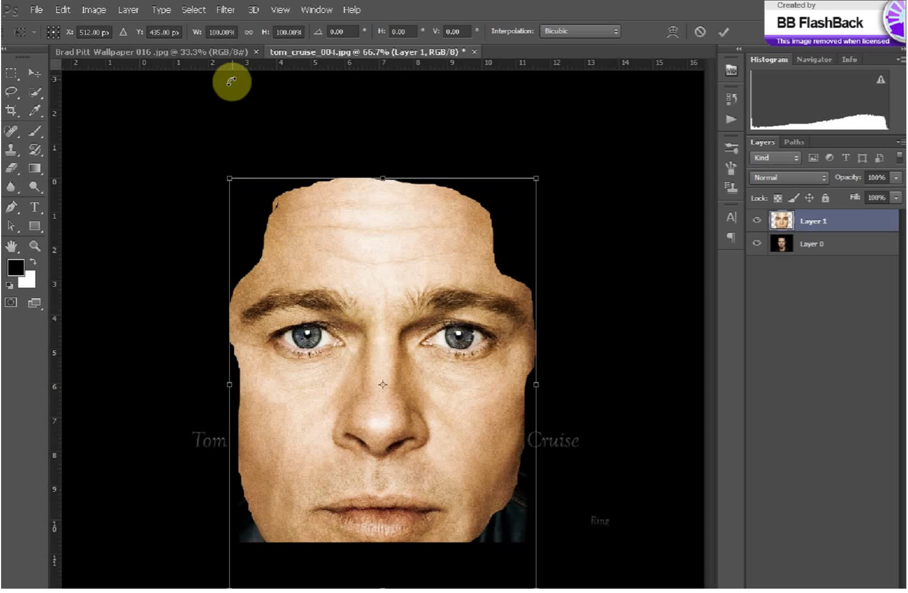
- Shrink and mirror the face over his face, set 43% opacity, zoom to 100%
drag(238, 170, 287, 365)
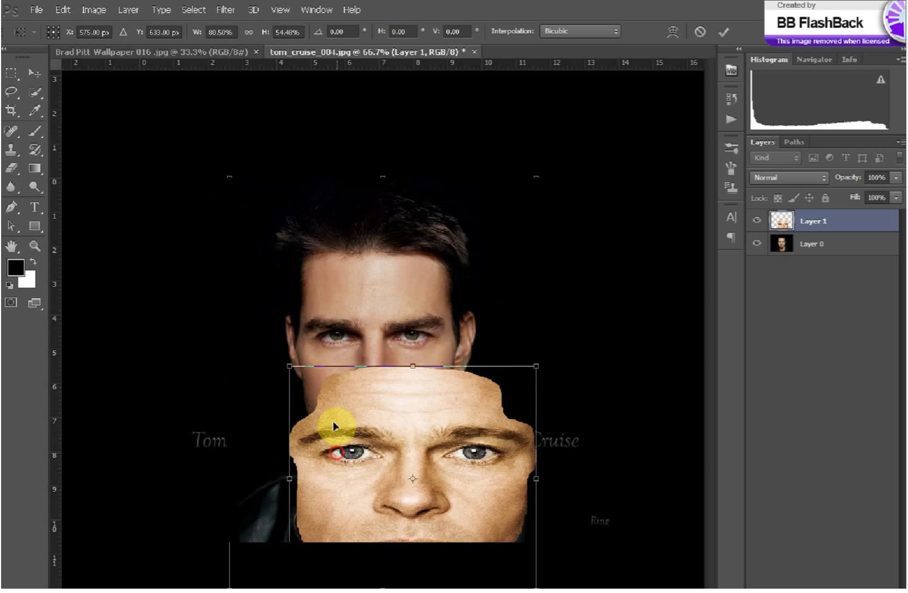
drag(334, 426, 319, 306)
mouse_move(505, 326)
mouse_down()
mouse_move(552, 329)
mouse_move(158, 316)
mouse_up()
drag(269, 396, 394, 428)
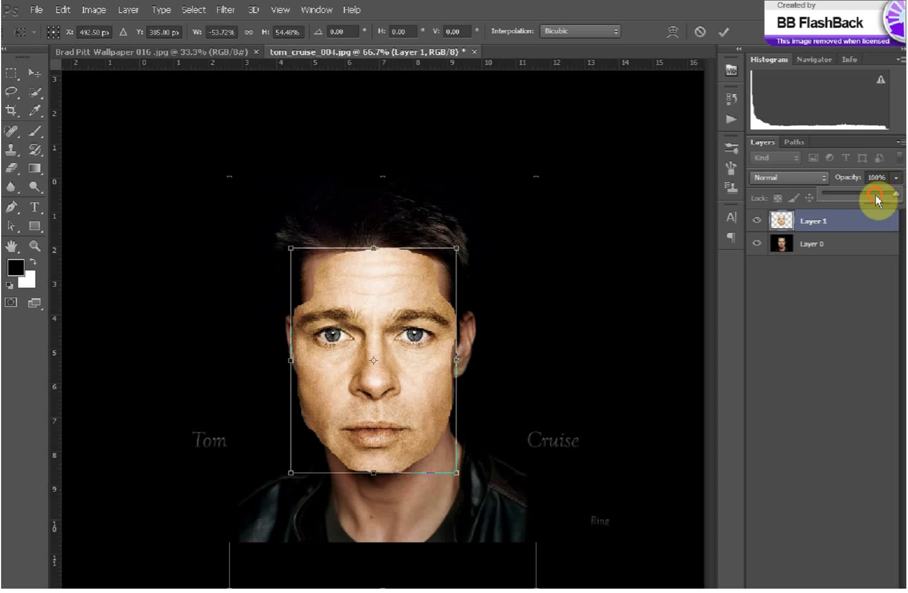
drag(875, 195, 855, 193)
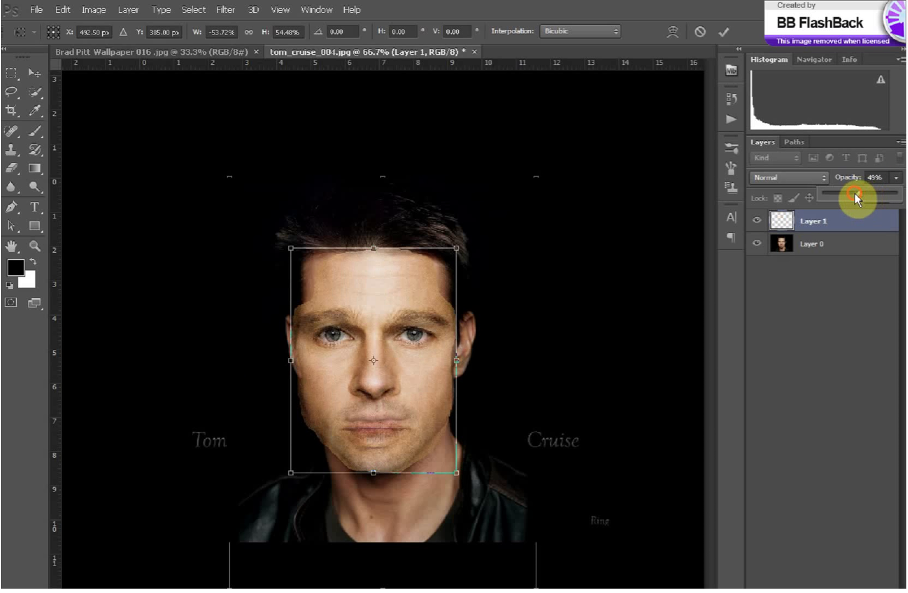
key(ctrl+plus)
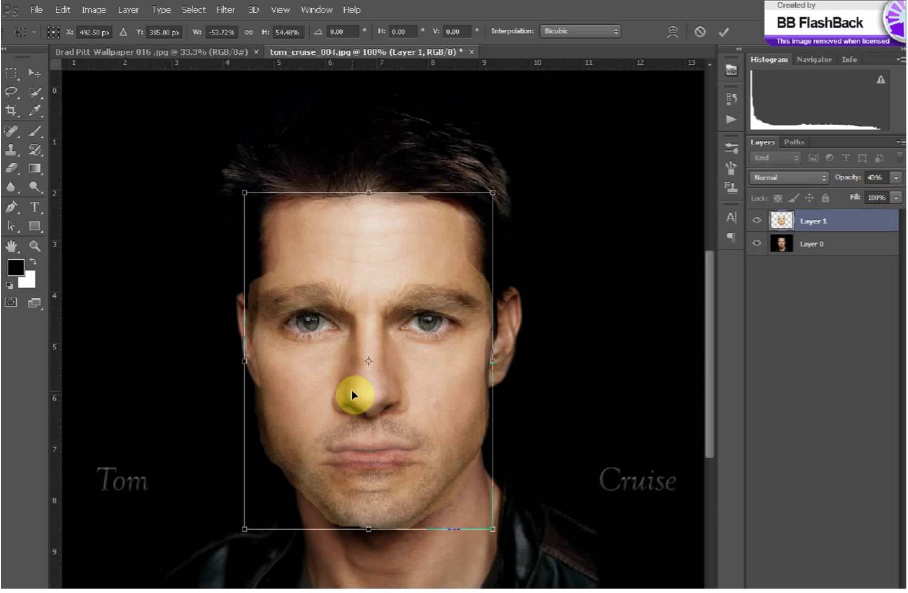
- Nudge and resize the pasted face until eyes, nose and mouth align, then commit
mouse_move(469, 367)
mouse_down()
mouse_move(496, 359)
mouse_move(482, 361)
mouse_up()
key(Left)
key(Left)
key(Left)
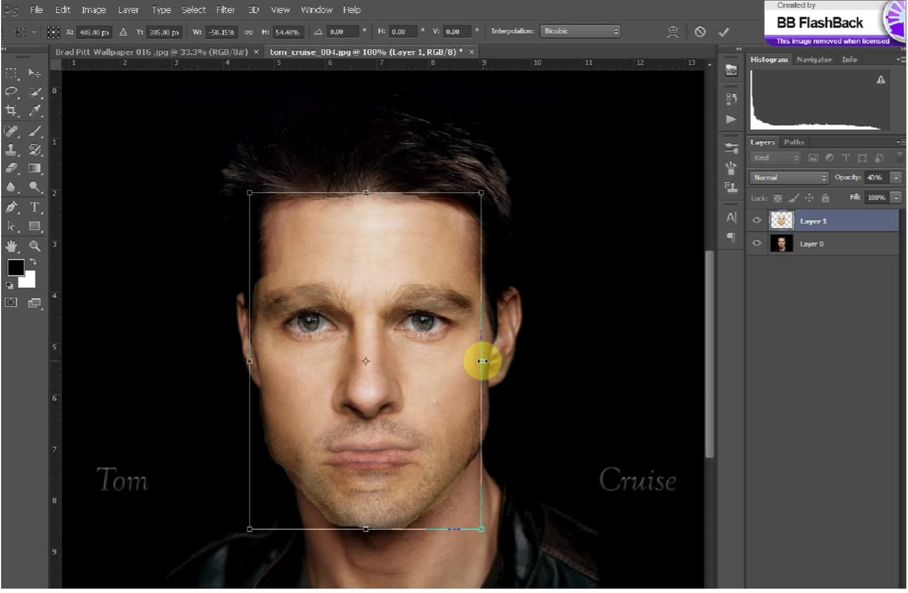
key(Right)
key(Right)
key(Right)
key(Up)
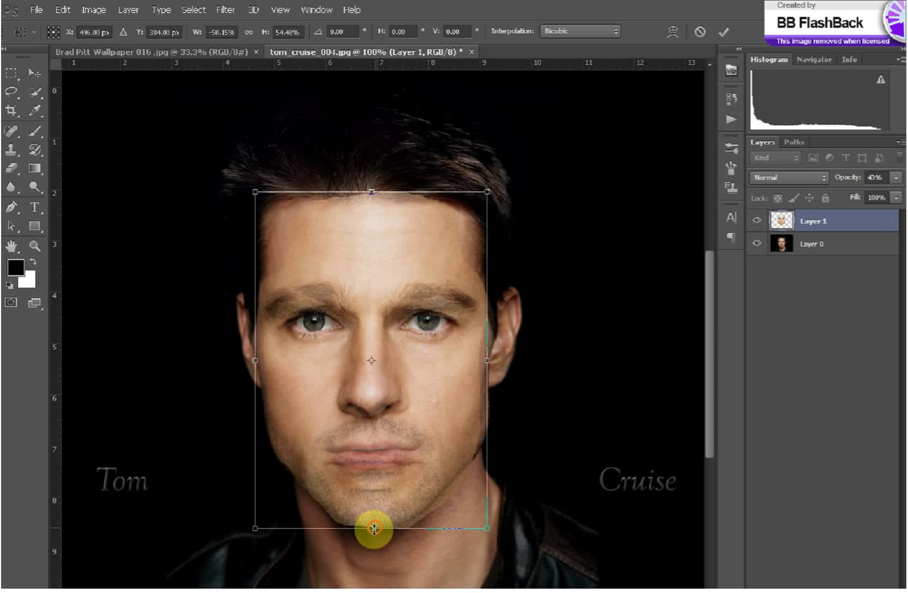
drag(373, 529, 374, 516)
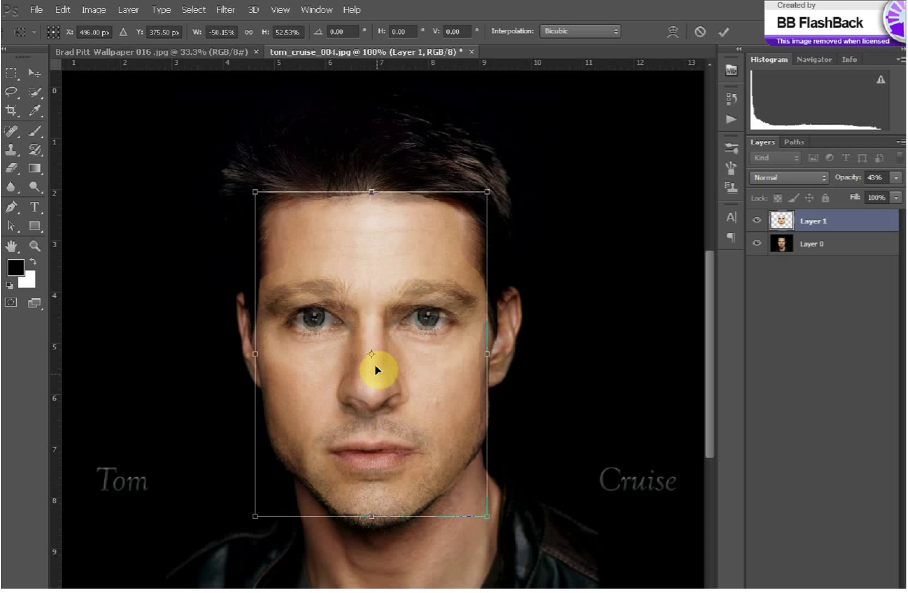
drag(370, 191, 370, 199)
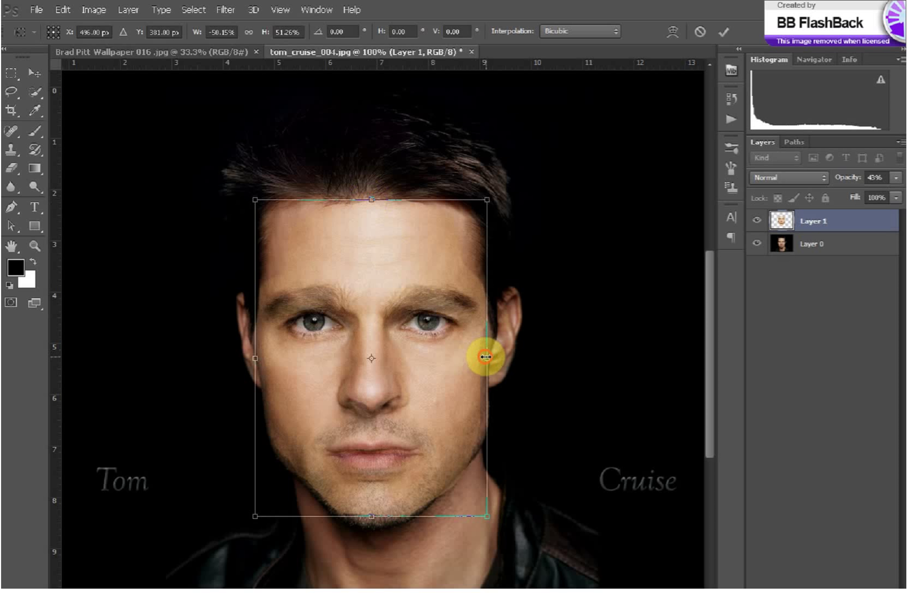
drag(485, 357, 481, 358)
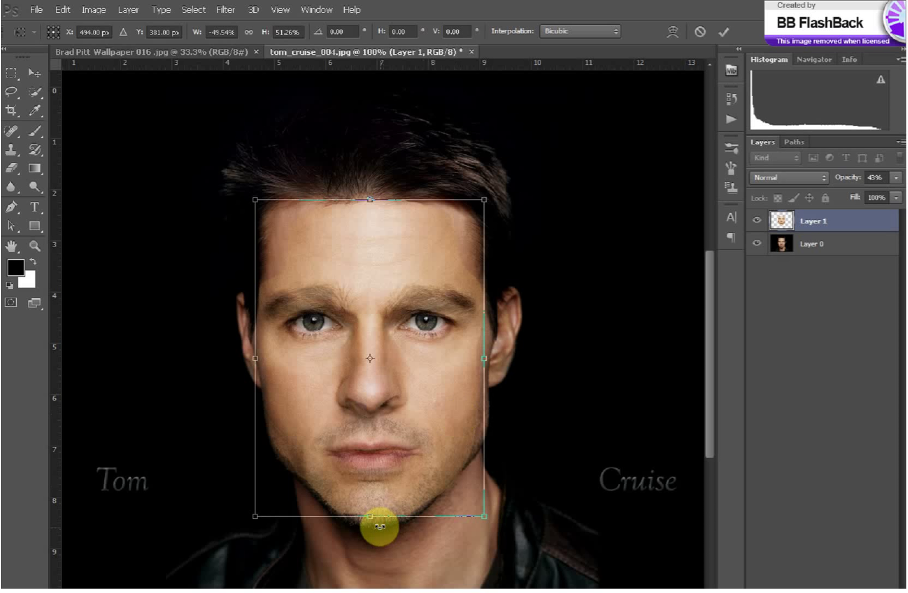
drag(373, 517, 373, 511)
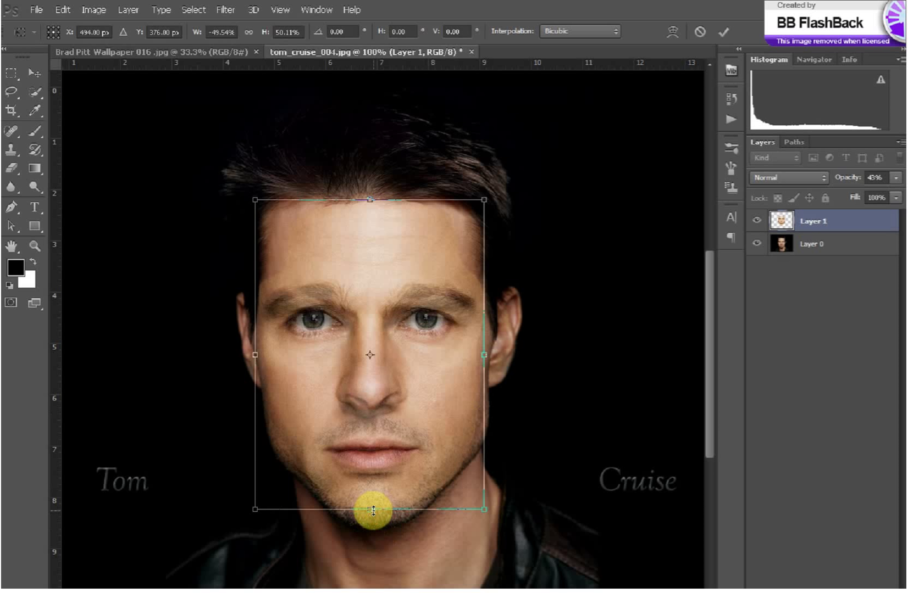
drag(376, 474, 377, 473)
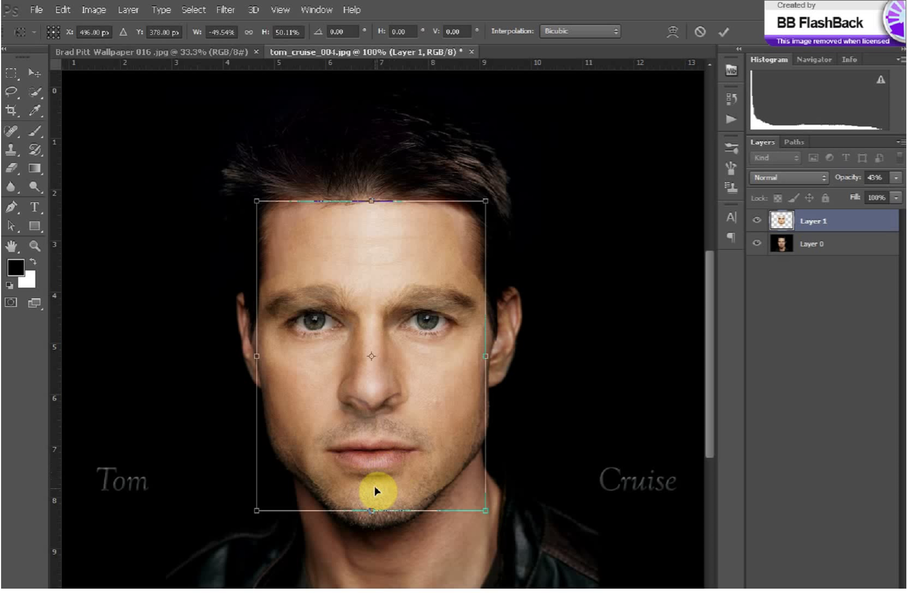
key(l)
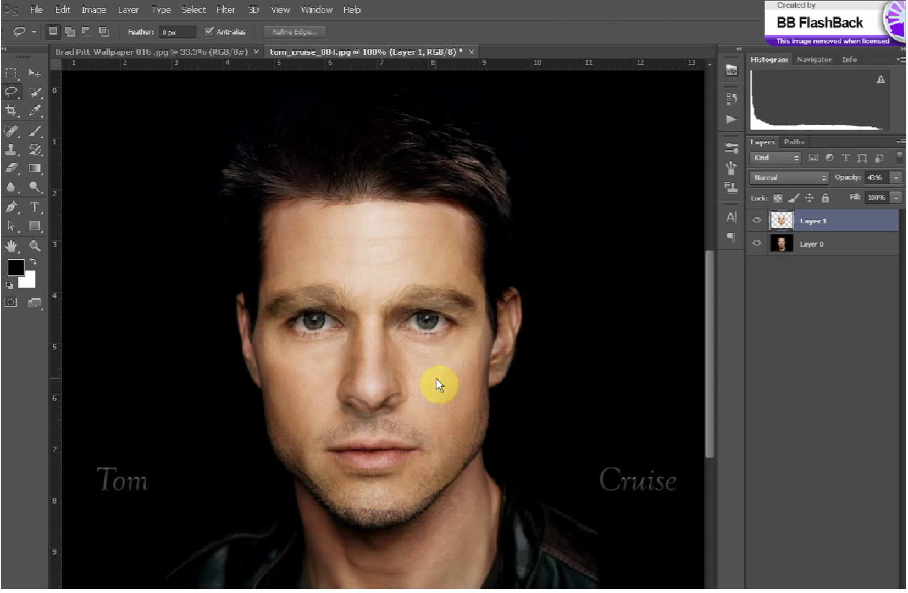
- Duplicate Layer 0 into Layer 0 copy beneath the pasted face layer
click(756, 224)
right_click(788, 246)
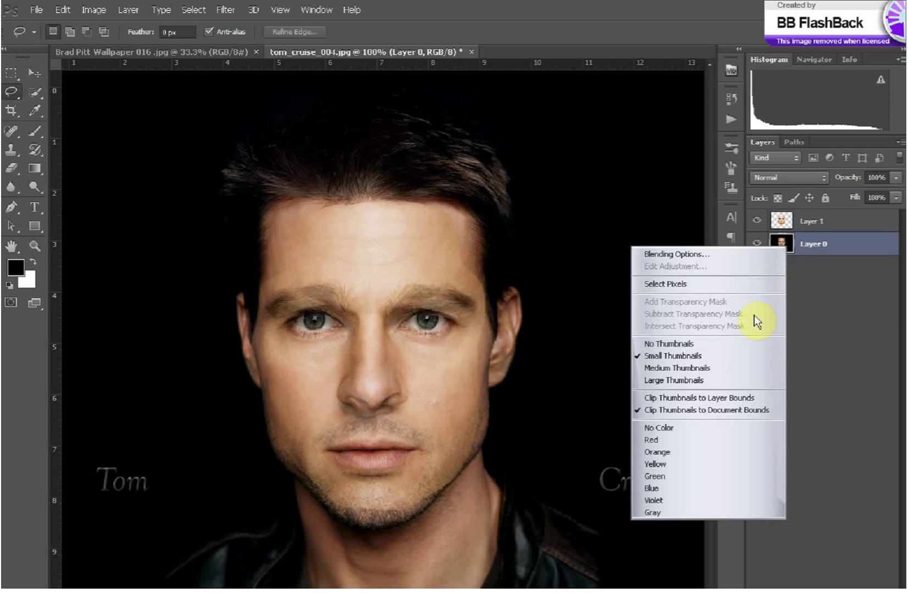
right_click(805, 250)
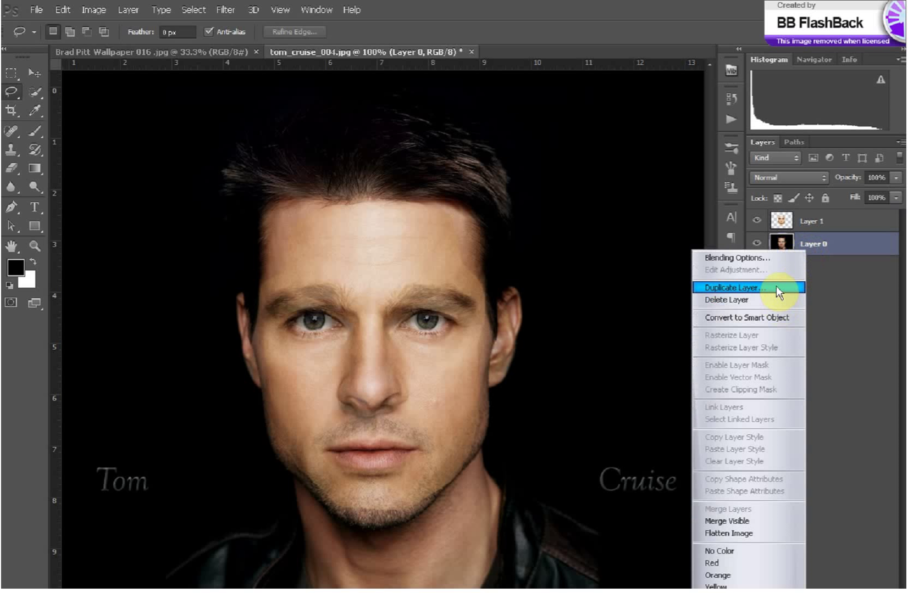
click(776, 287)
drag(817, 196, 745, 195)
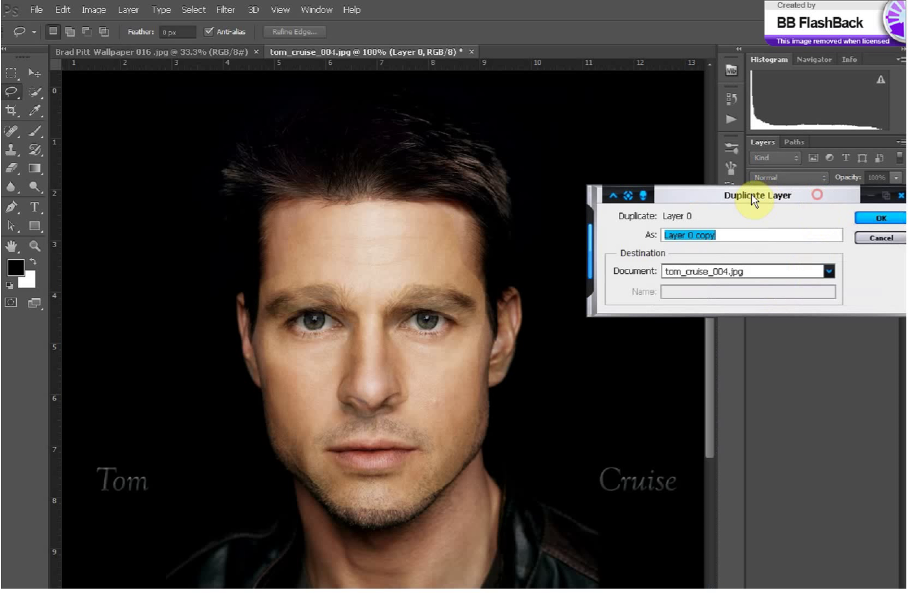
click(855, 218)
click(804, 330)
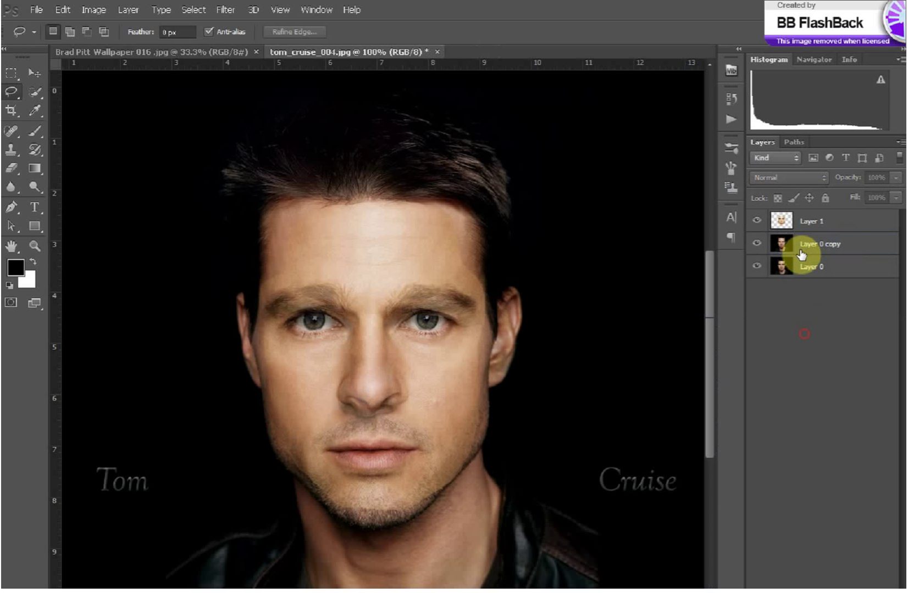
- Load the pasted face's outline and delete that area from Layer 0 copy
right_click(792, 223)
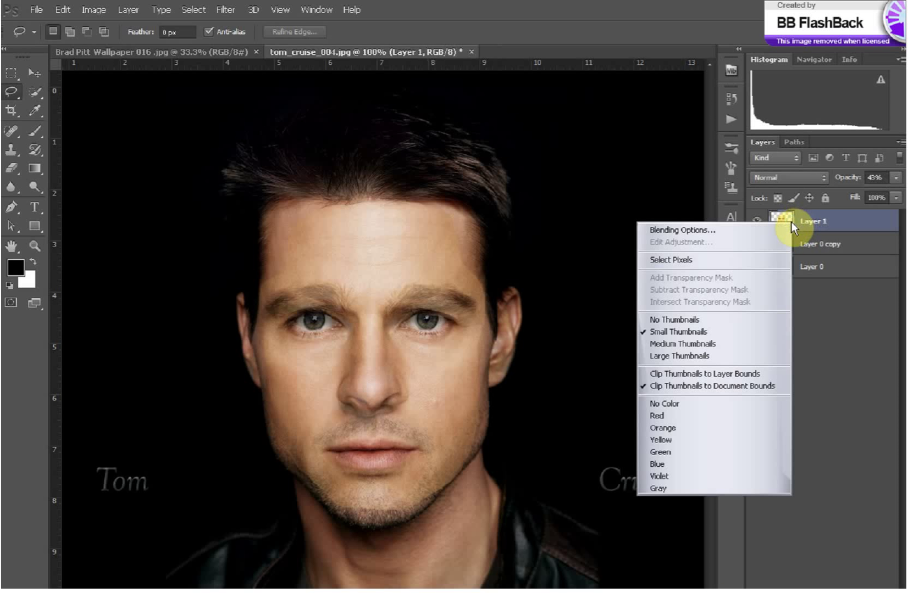
click(690, 259)
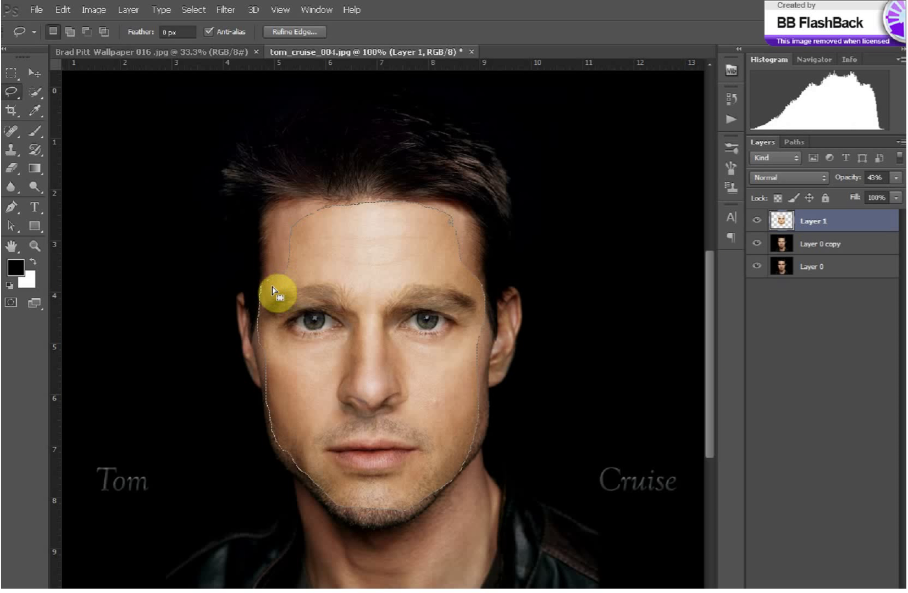
key(ctrl+d)
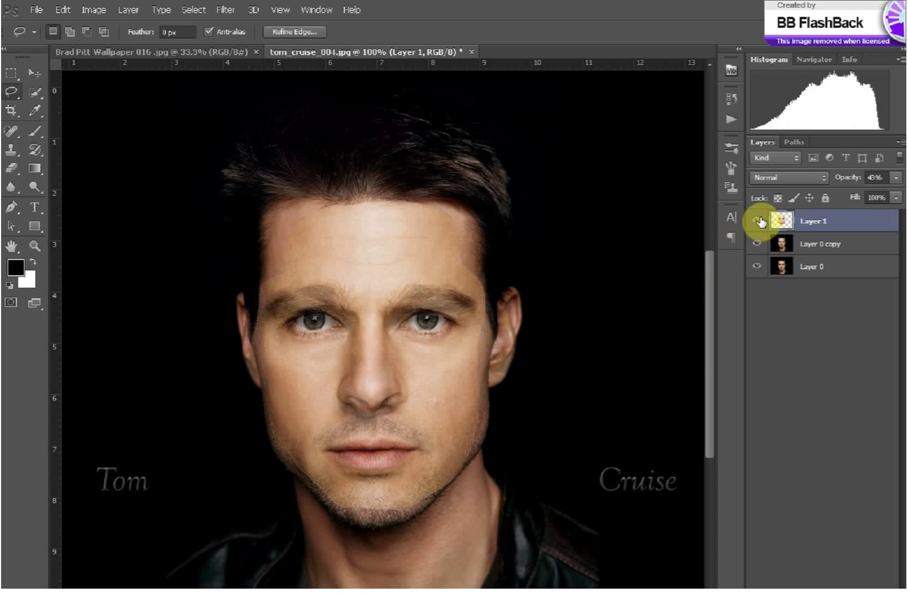
click(757, 221)
click(786, 250)
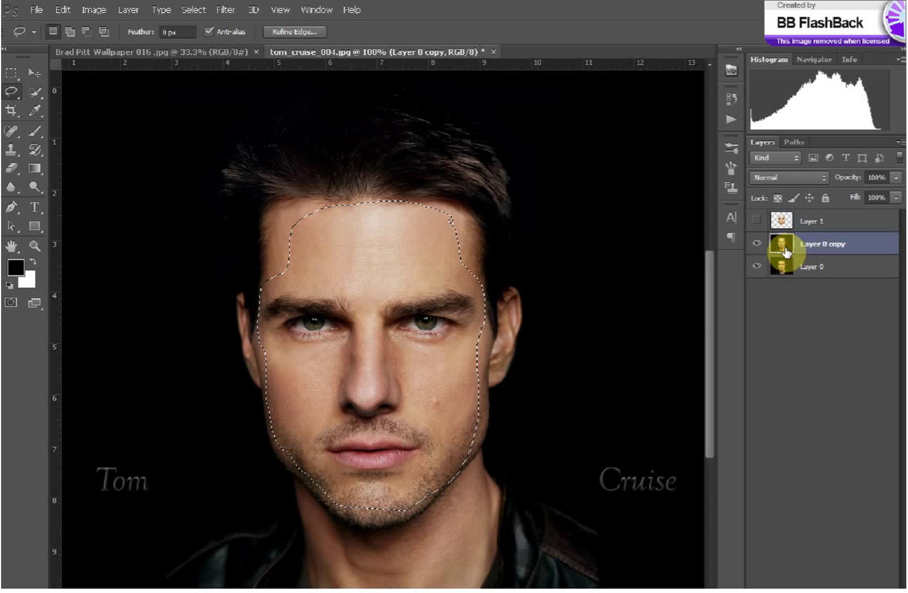
key(Delete)
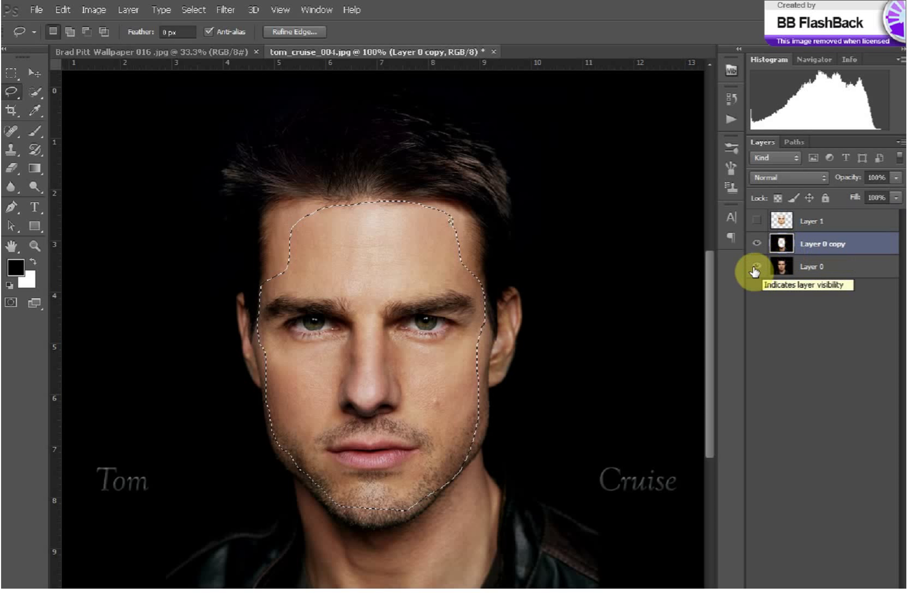
- Check the face hole by toggling layers, reactivate Layer 1, and deselect
click(757, 267)
click(757, 266)
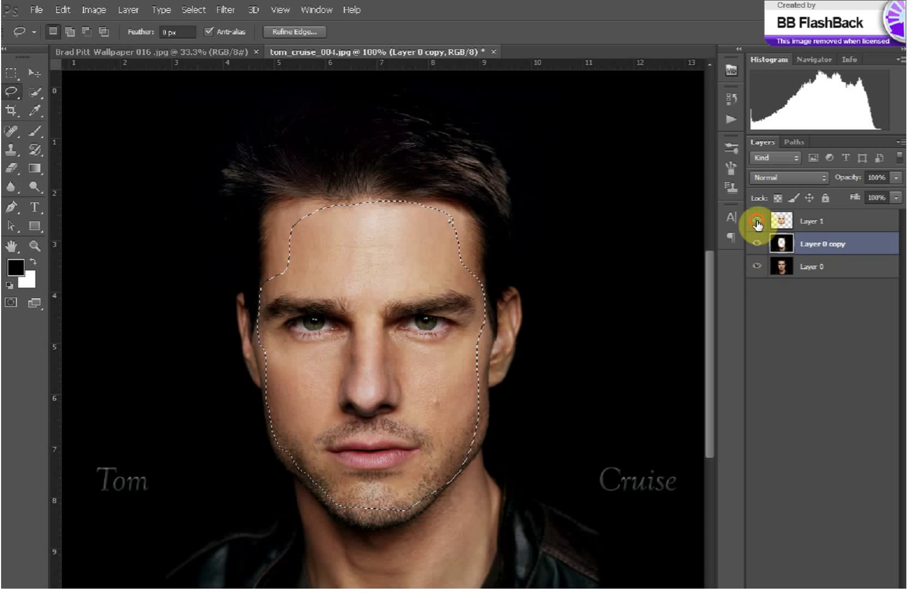
click(756, 221)
click(782, 225)
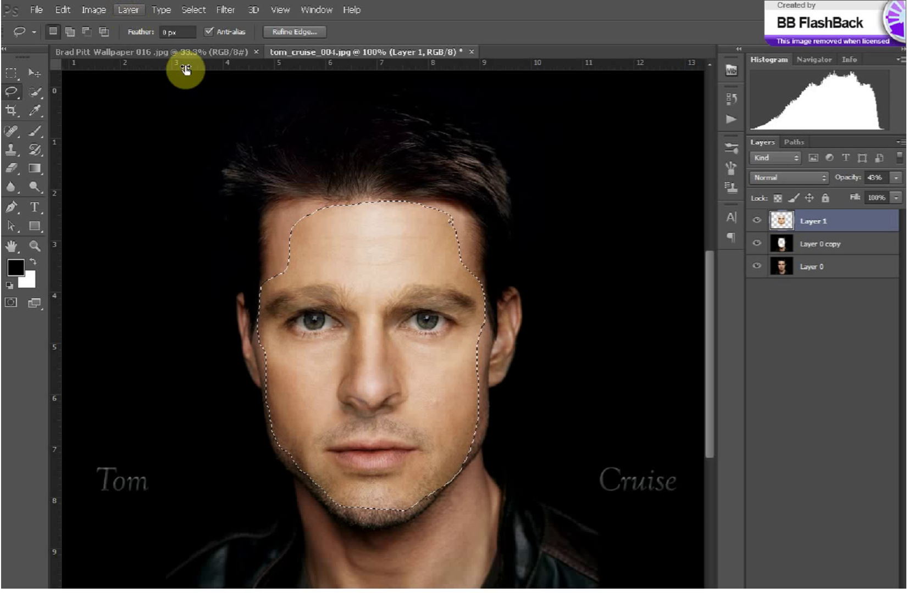
right_click(238, 142)
click(252, 146)
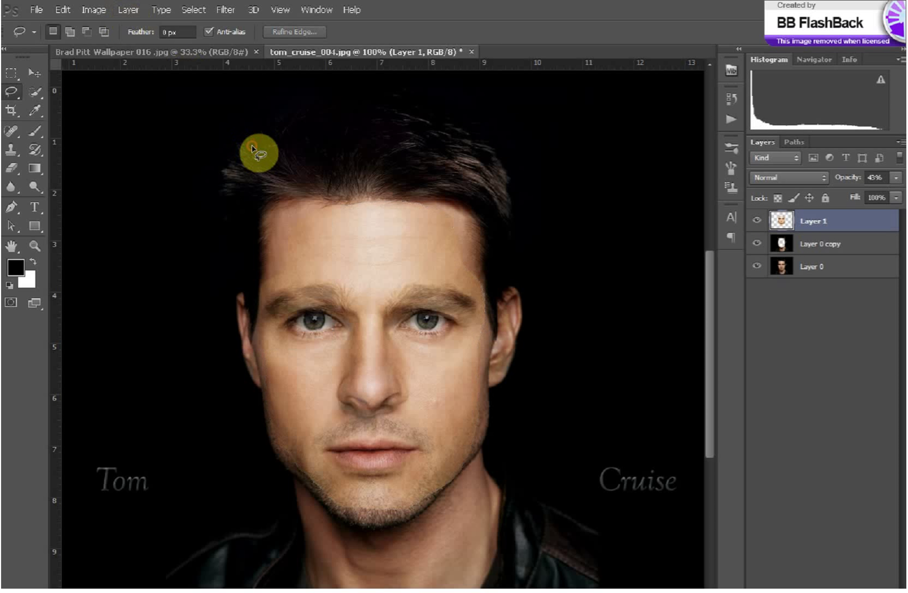
click(185, 15)
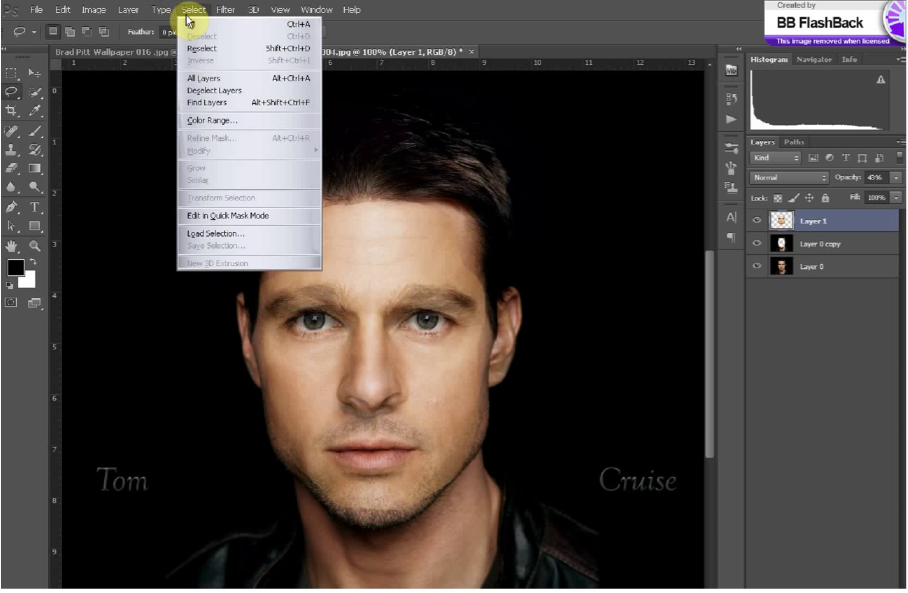
- Select Layer 1's face pixels and invert the selection
click(778, 224)
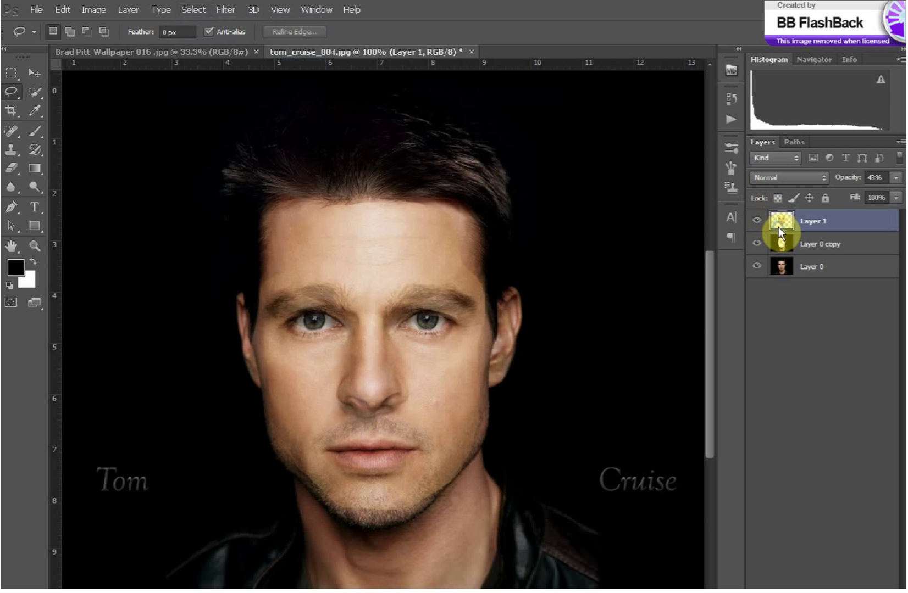
right_click(778, 227)
click(747, 263)
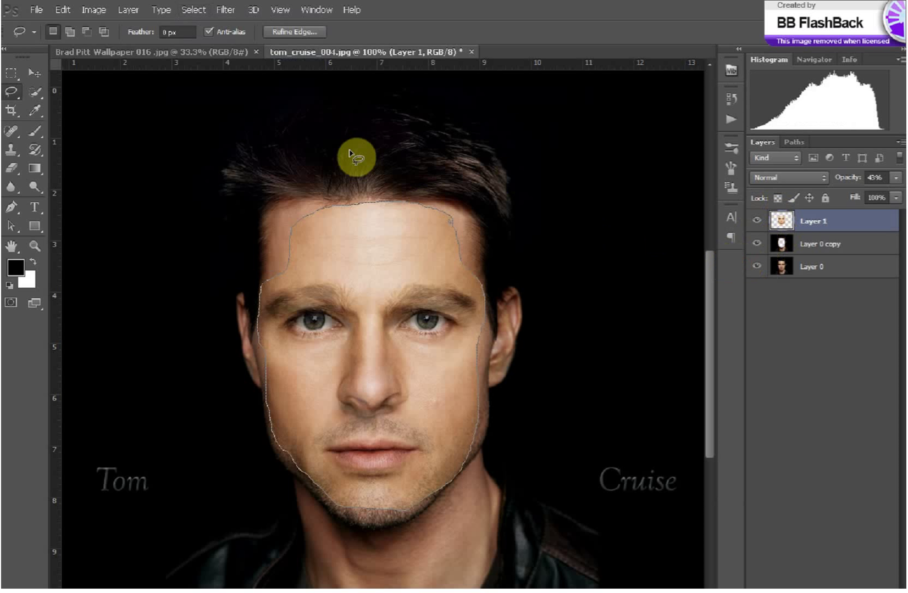
click(183, 10)
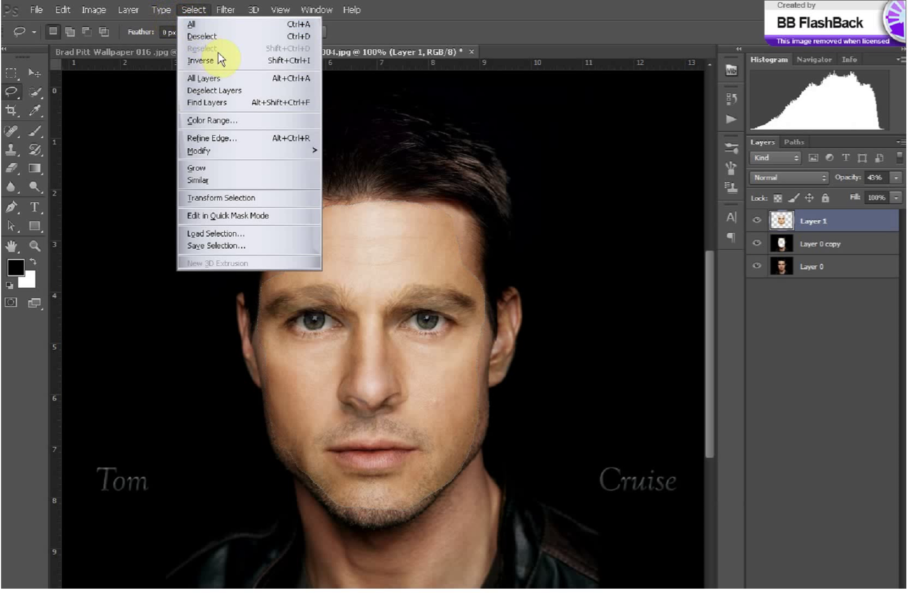
click(231, 57)
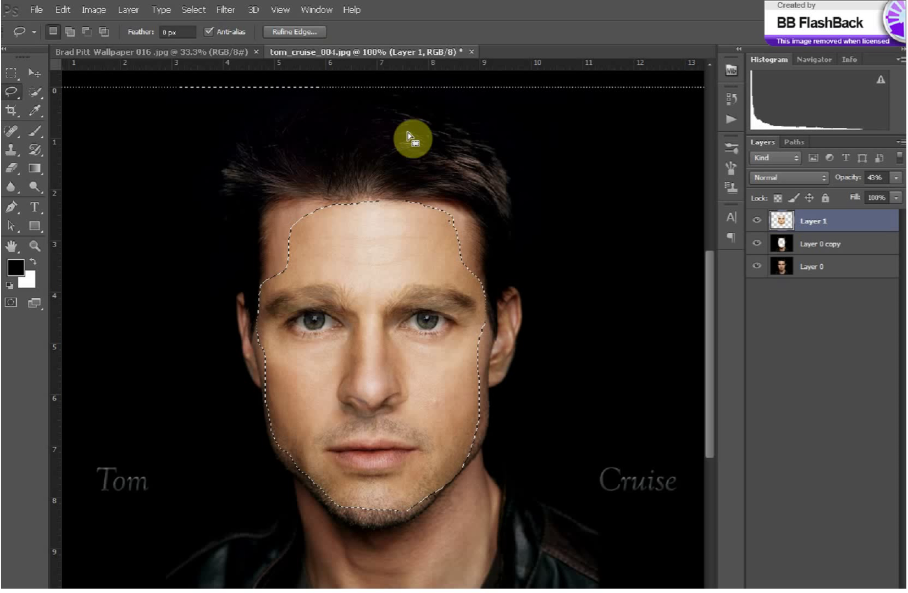
drag(407, 132, 207, 54)
- Expand the inverted selection by 6 pixels
click(186, 15)
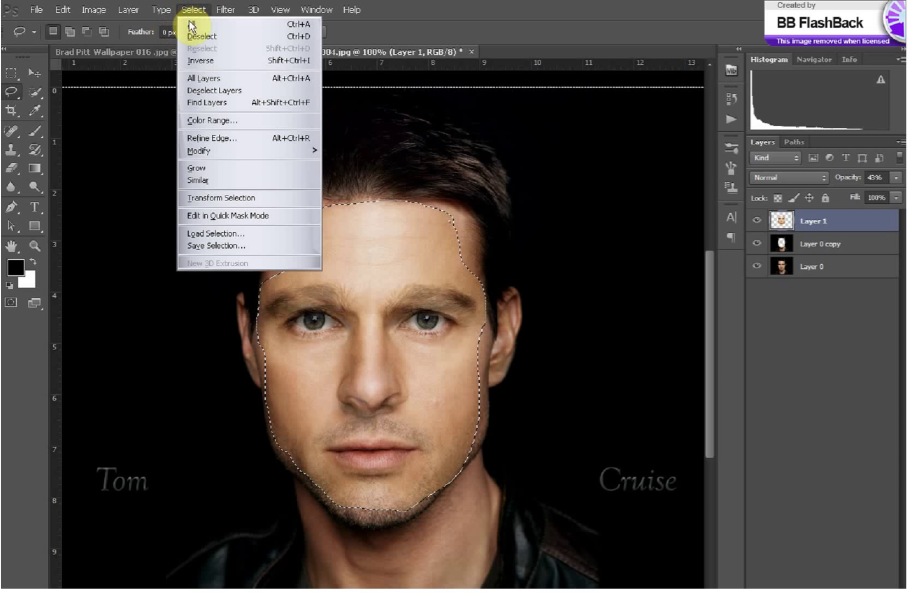
mouse_move(212, 151)
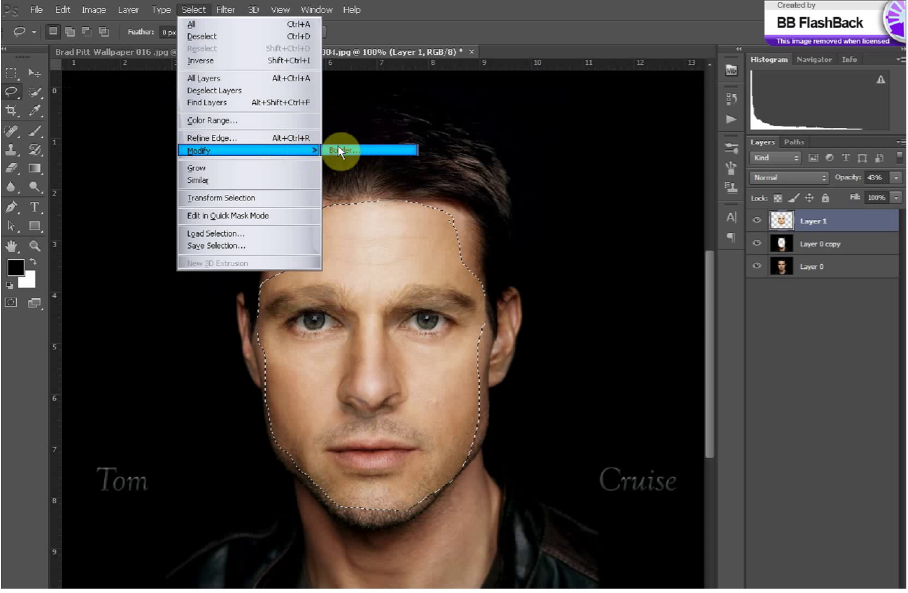
click(386, 176)
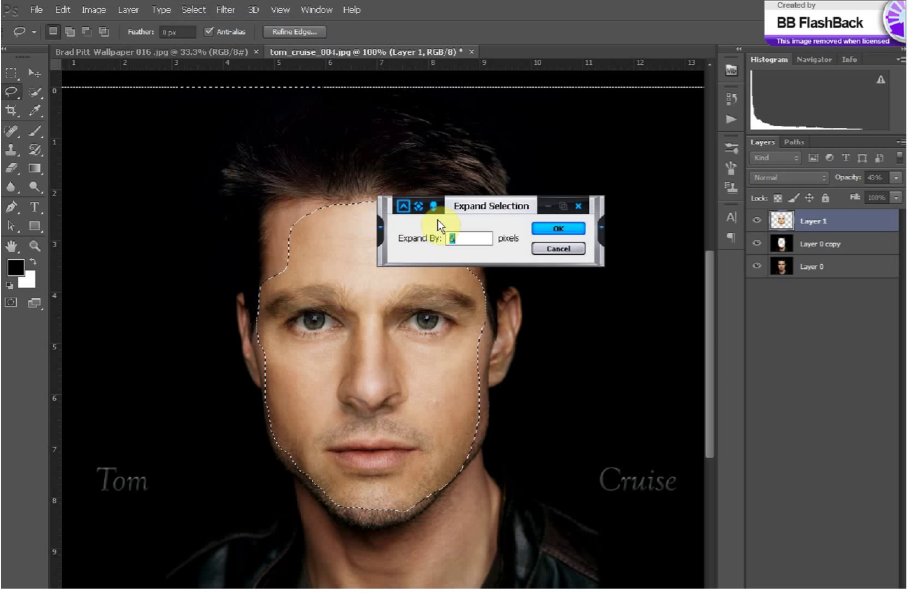
text(6)
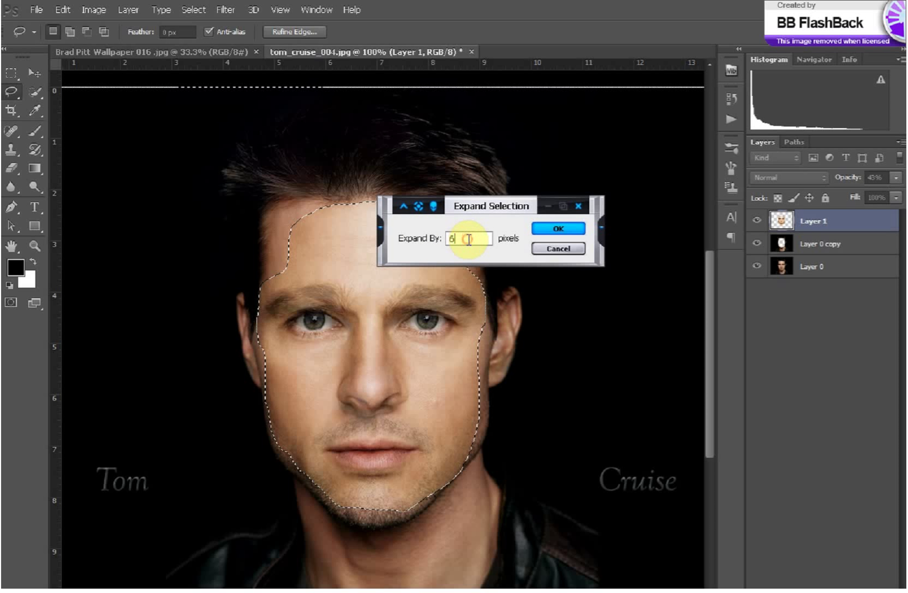
click(548, 230)
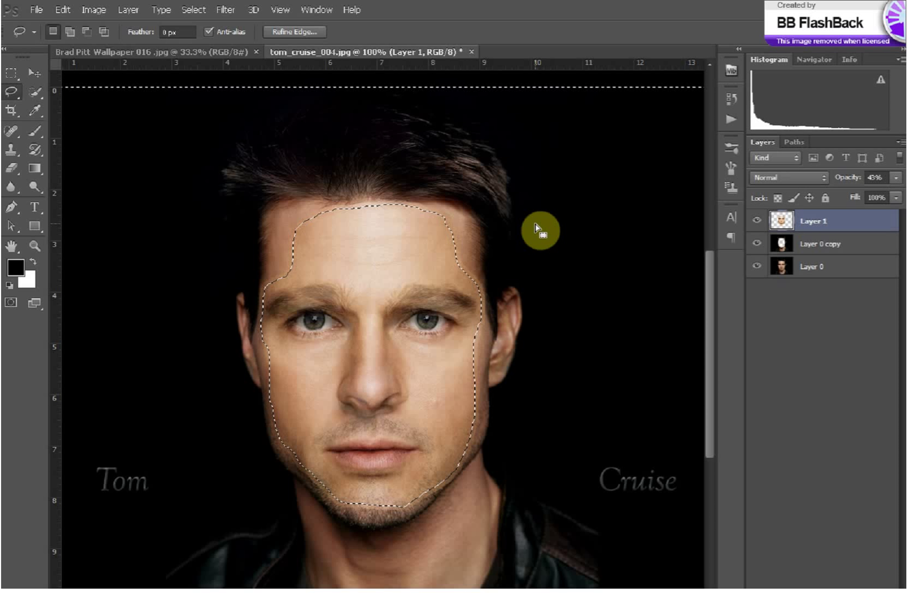
- Select Layer 0 copy and Ctrl-add Layer 1 so both are active
click(787, 327)
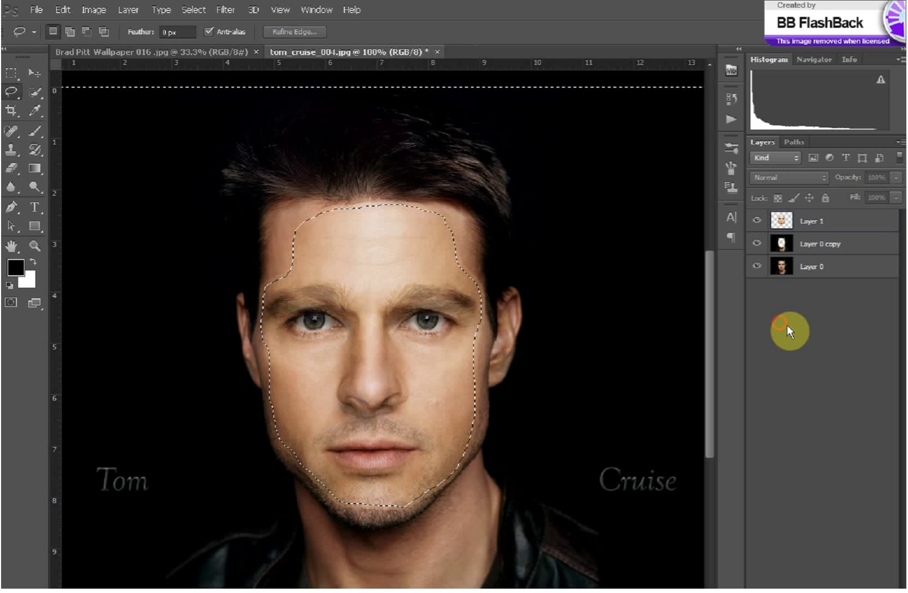
click(811, 244)
shift+click(811, 222)
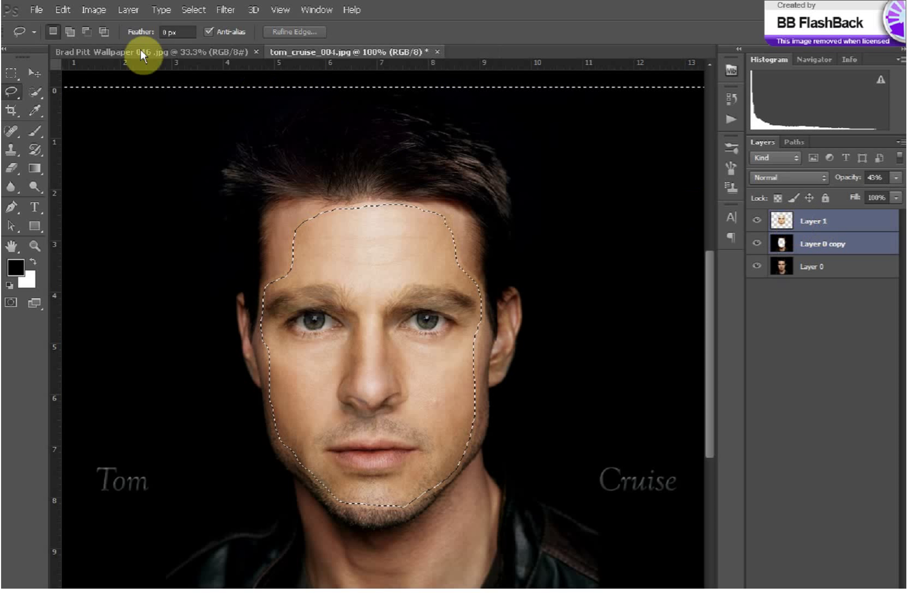
- Auto-Blend the two layers using Panorama with Seamless Tones and Colors enabled
click(64, 9)
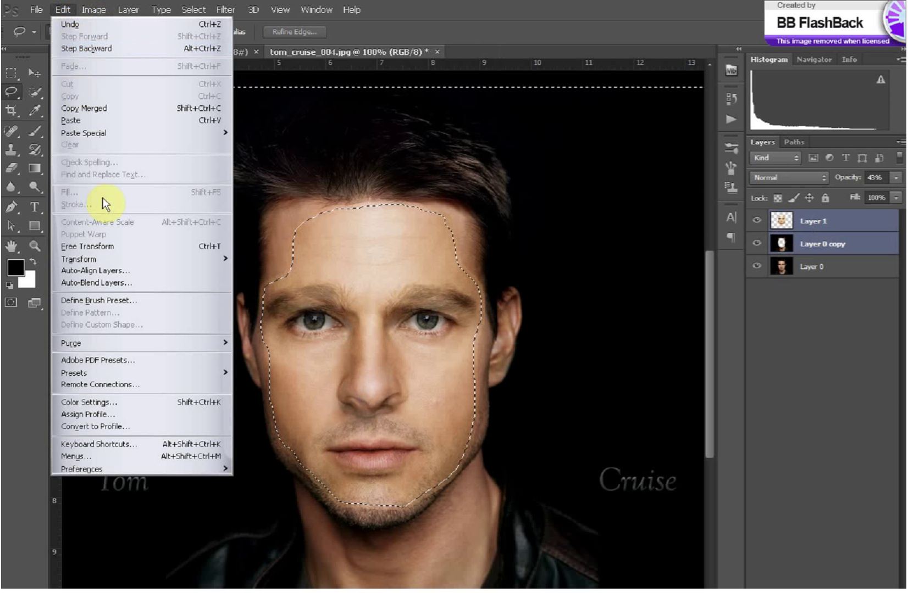
click(193, 284)
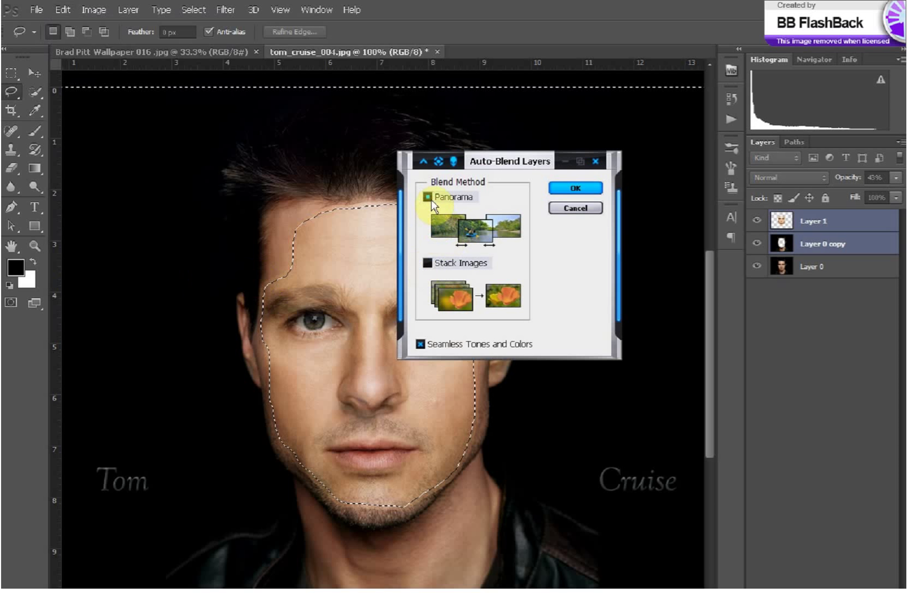
click(427, 263)
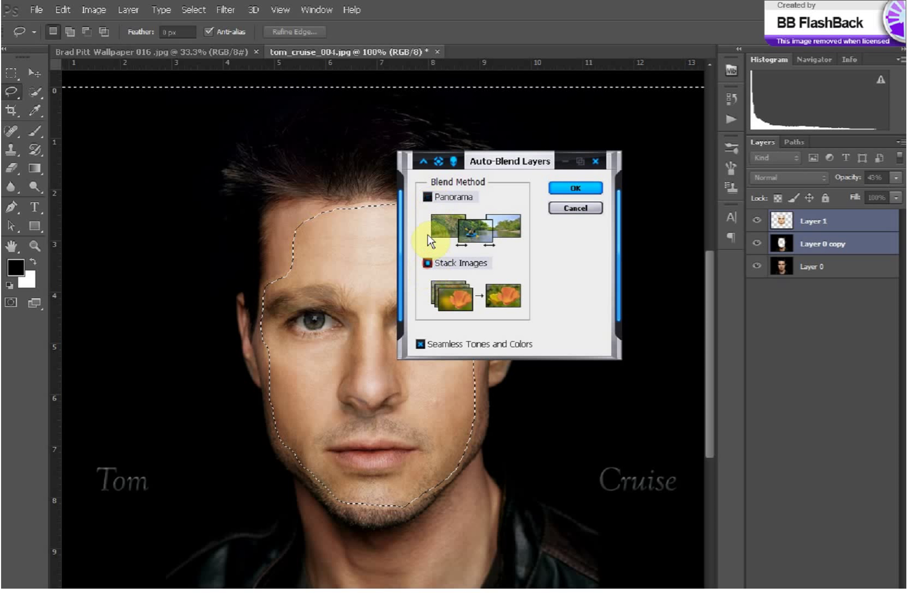
click(427, 197)
click(425, 347)
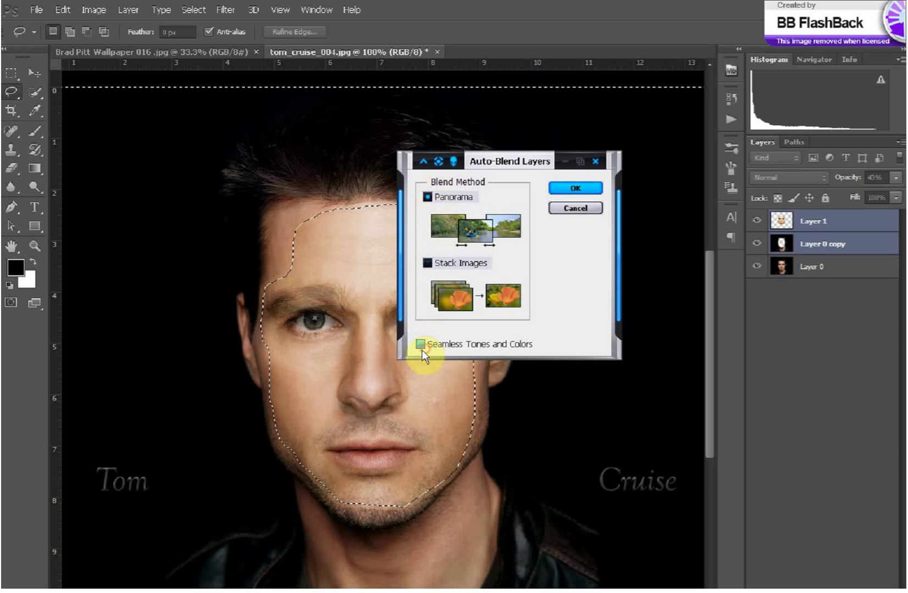
click(565, 190)
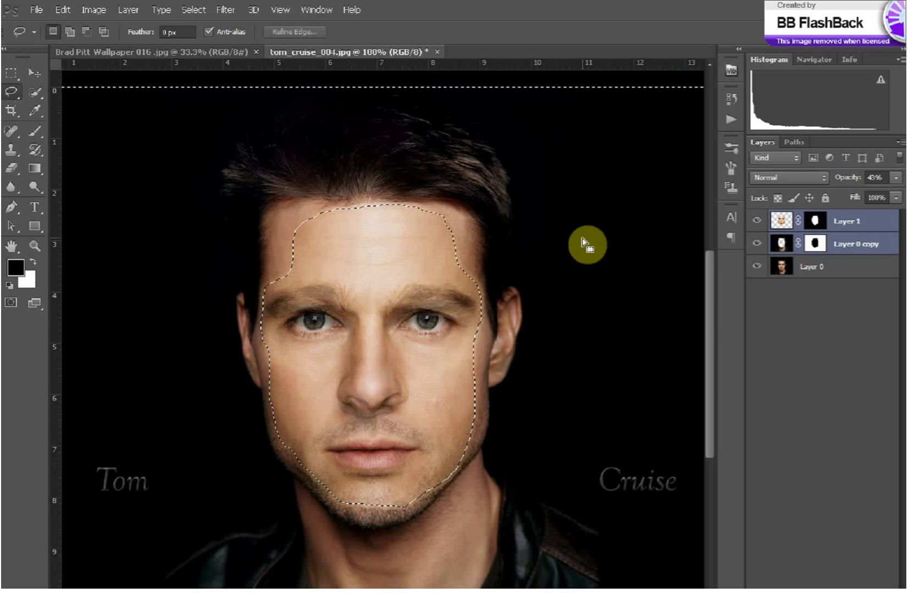
- Compare the blend by toggling Layer 1, then clear the selection
click(757, 220)
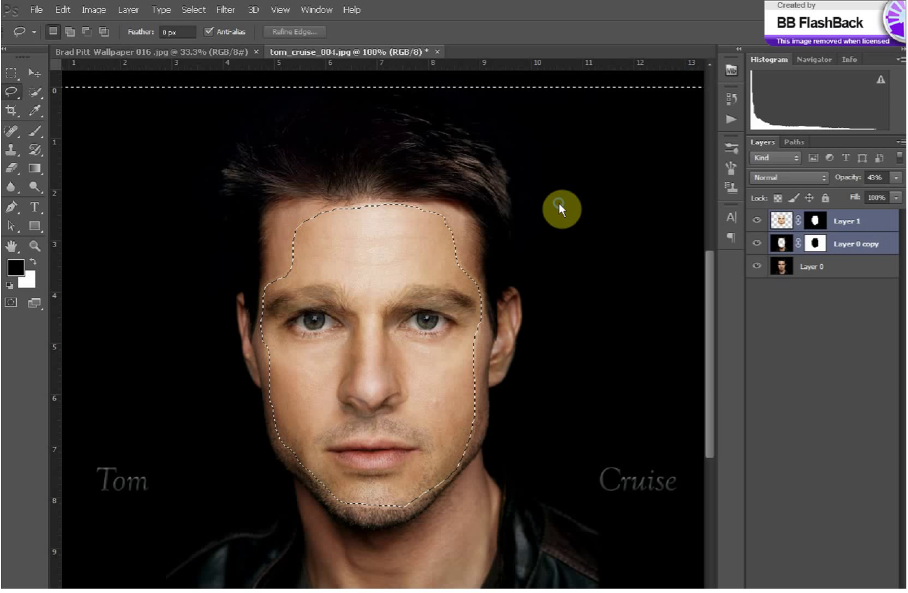
right_click(559, 204)
click(581, 210)
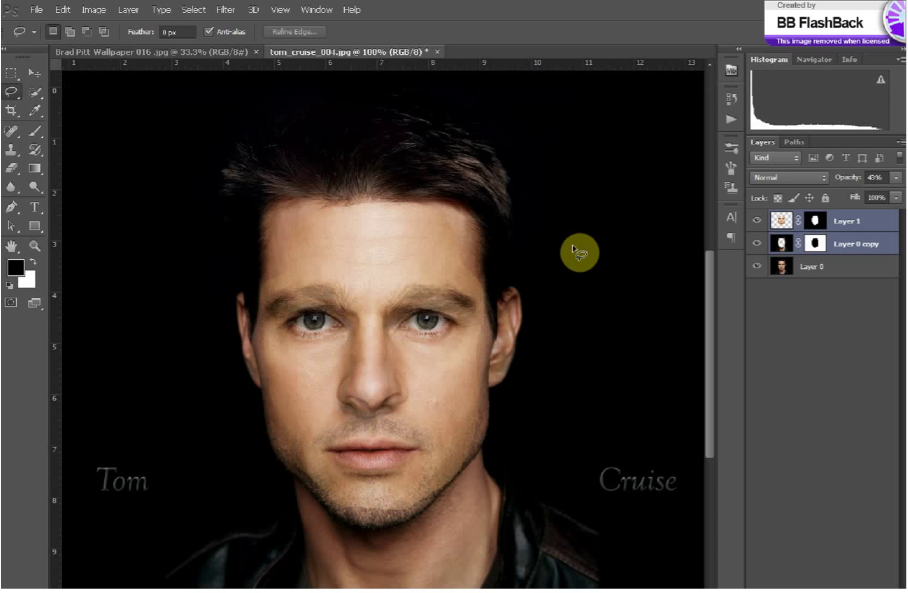
- Set up the Eraser with the 81 px soft brush on Layer 1
click(781, 222)
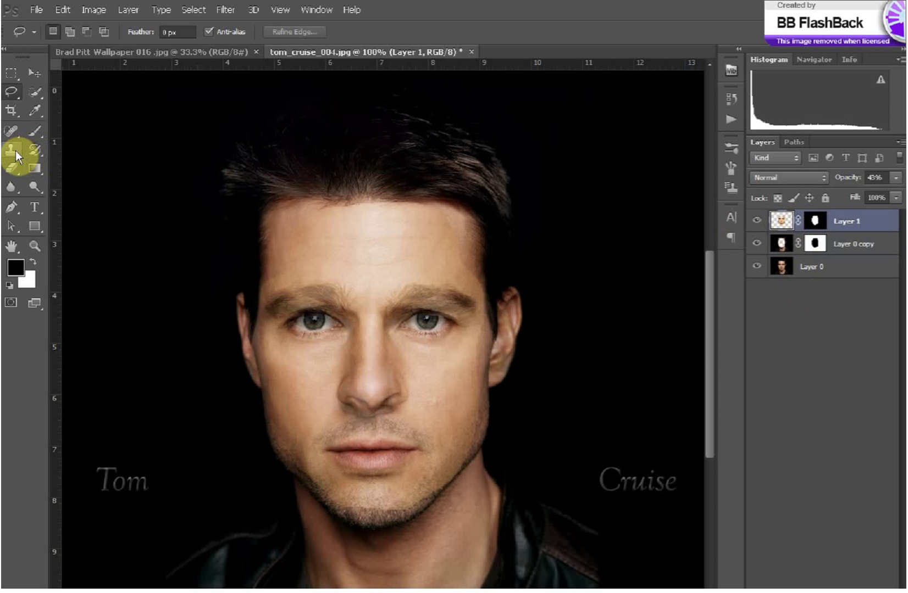
drag(12, 168, 33, 164)
click(65, 167)
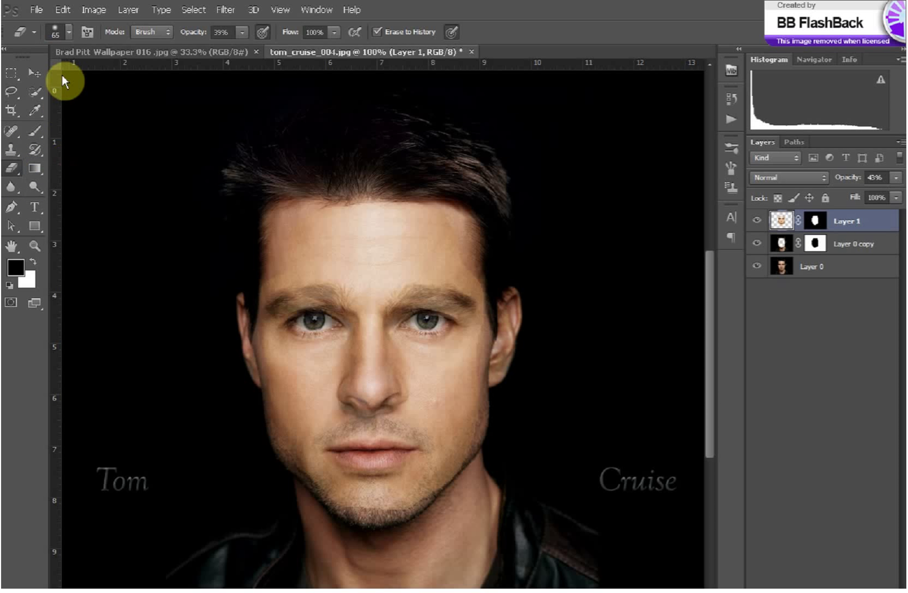
click(68, 32)
click(112, 149)
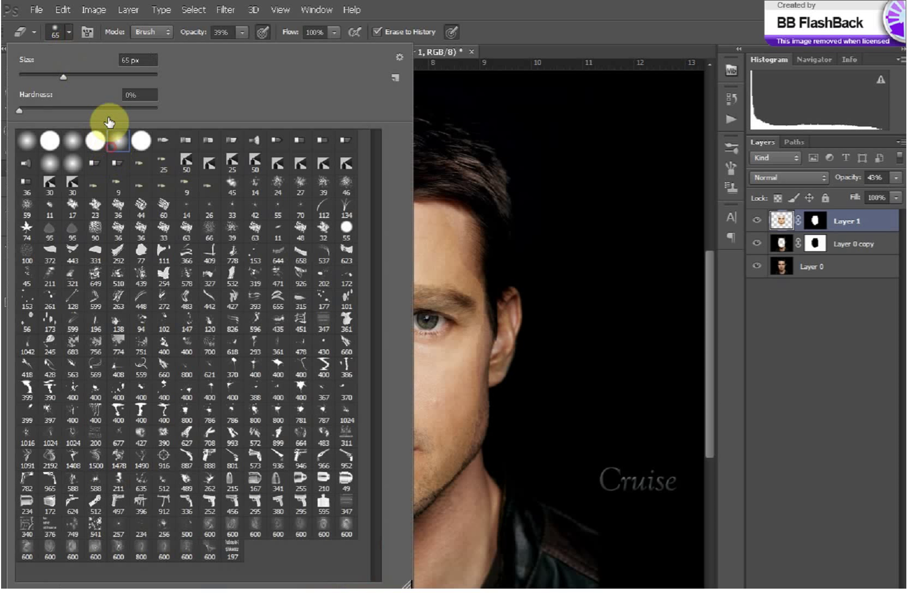
click(75, 77)
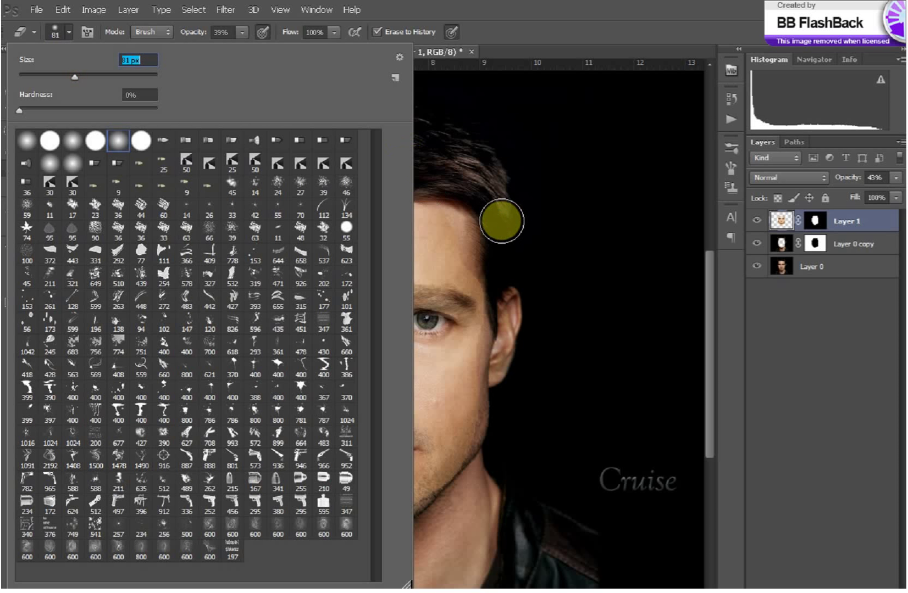
click(501, 219)
- Erase along the hairline with eraser opacity raised to 78%
mouse_move(435, 193)
mouse_down()
mouse_move(479, 237)
mouse_move(444, 198)
mouse_up()
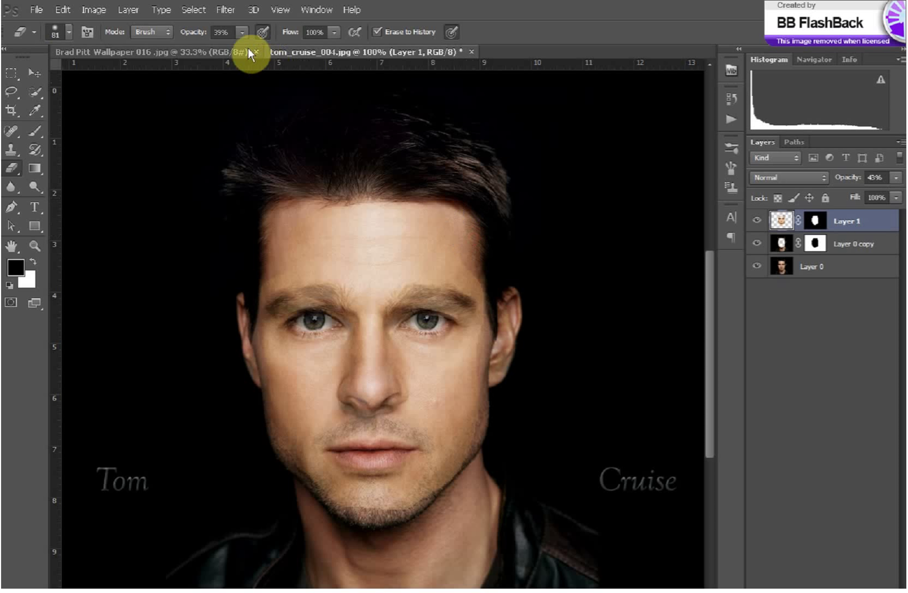
click(242, 32)
drag(243, 50, 270, 47)
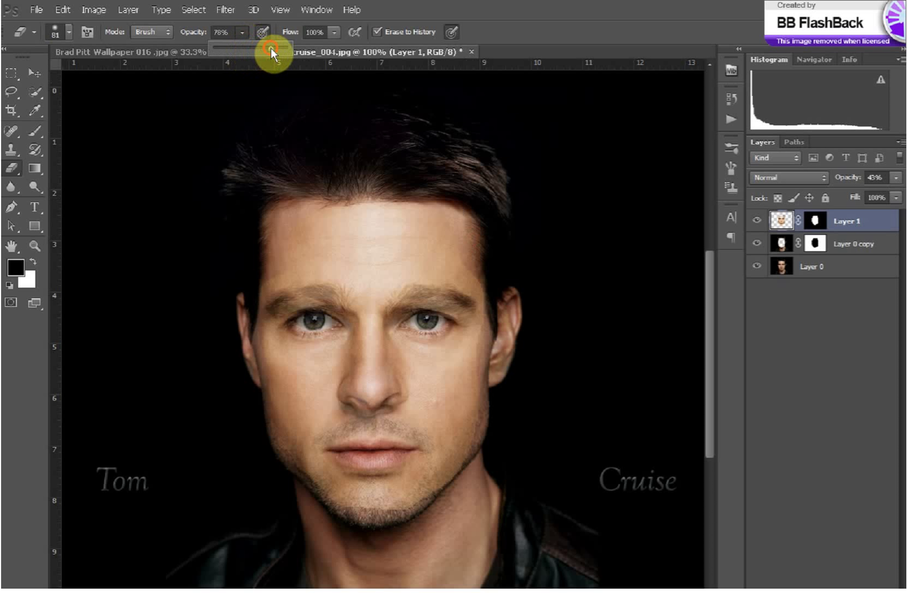
mouse_move(481, 233)
mouse_down()
mouse_move(439, 199)
mouse_move(369, 185)
mouse_move(298, 204)
mouse_move(243, 283)
mouse_move(241, 360)
mouse_move(270, 435)
mouse_move(300, 488)
mouse_move(353, 530)
mouse_move(356, 519)
mouse_move(434, 498)
mouse_move(482, 443)
mouse_move(502, 294)
mouse_move(496, 273)
mouse_move(502, 314)
mouse_move(472, 259)
mouse_move(462, 200)
mouse_move(533, 345)
mouse_move(506, 357)
mouse_move(484, 413)
mouse_move(507, 366)
mouse_move(401, 520)
mouse_move(295, 477)
mouse_move(239, 363)
mouse_move(243, 261)
mouse_move(357, 174)
mouse_move(426, 187)
mouse_up()
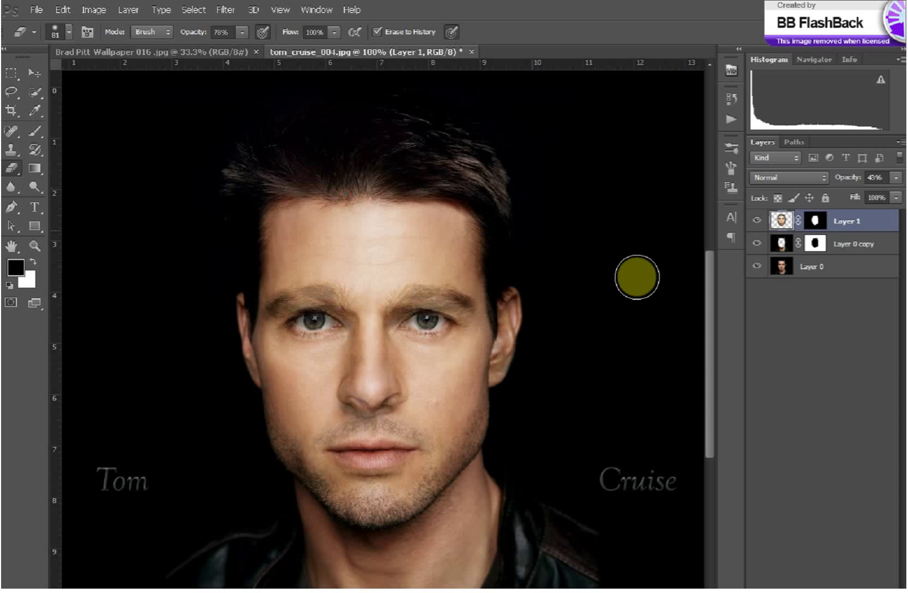
- Compare with Layer 1 hidden, then set its opacity to 75%
click(757, 221)
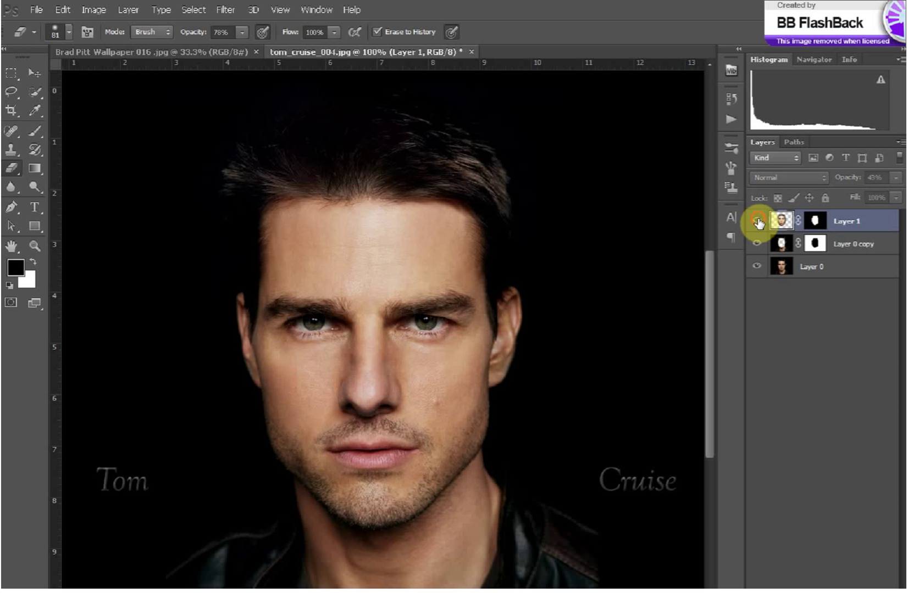
click(757, 221)
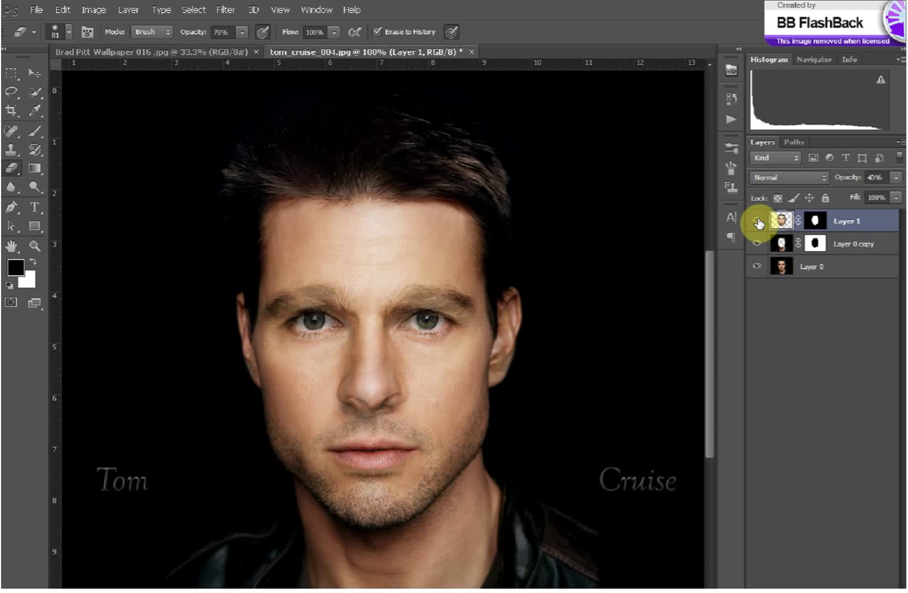
click(893, 178)
drag(888, 193, 888, 191)
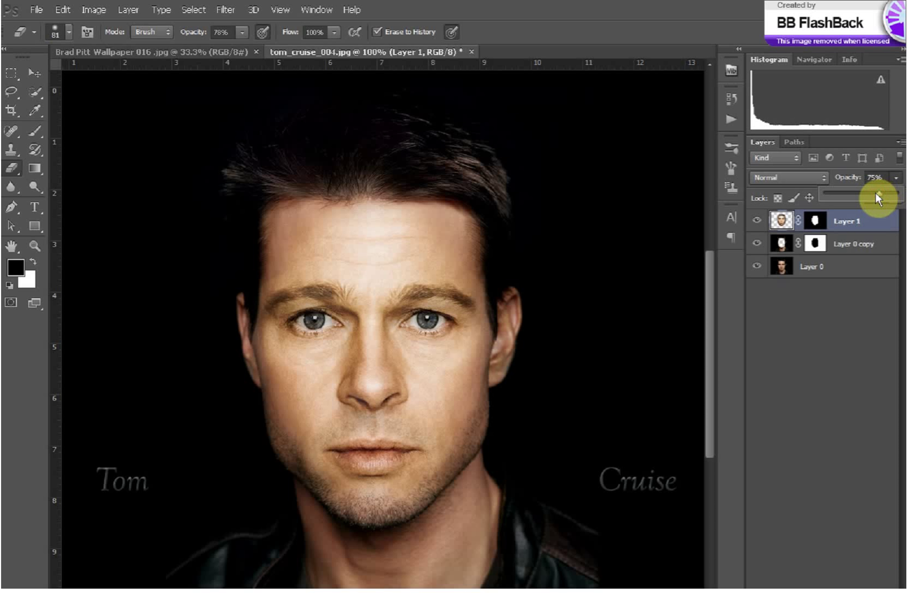
drag(873, 193, 882, 193)
click(873, 193)
click(673, 288)
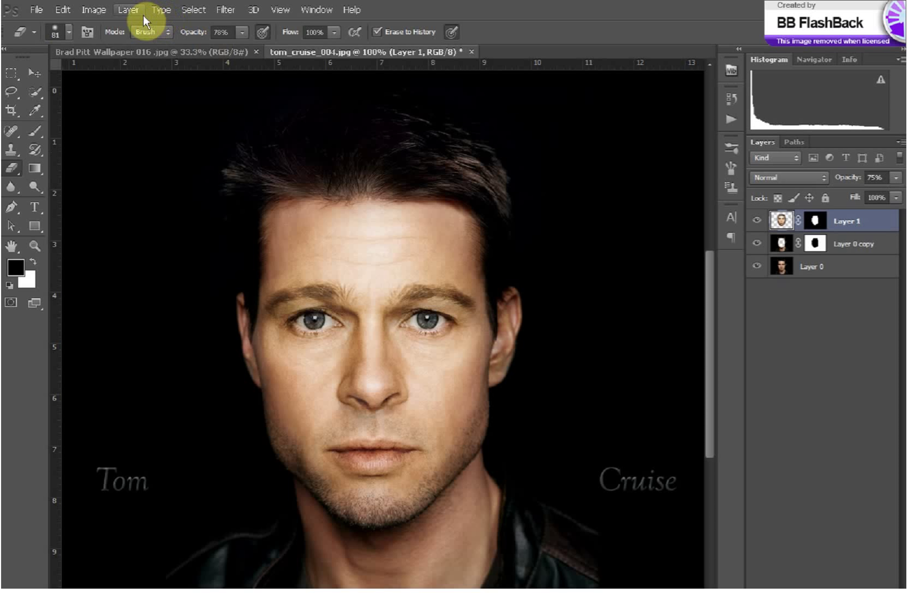
- Disable the layer mask on Layer 0 copy
click(756, 386)
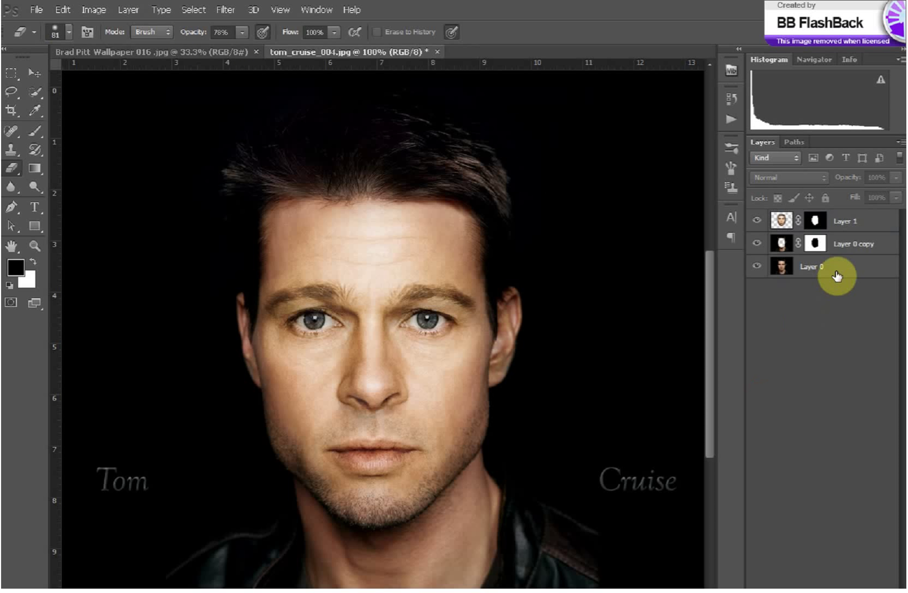
click(842, 247)
right_click(843, 247)
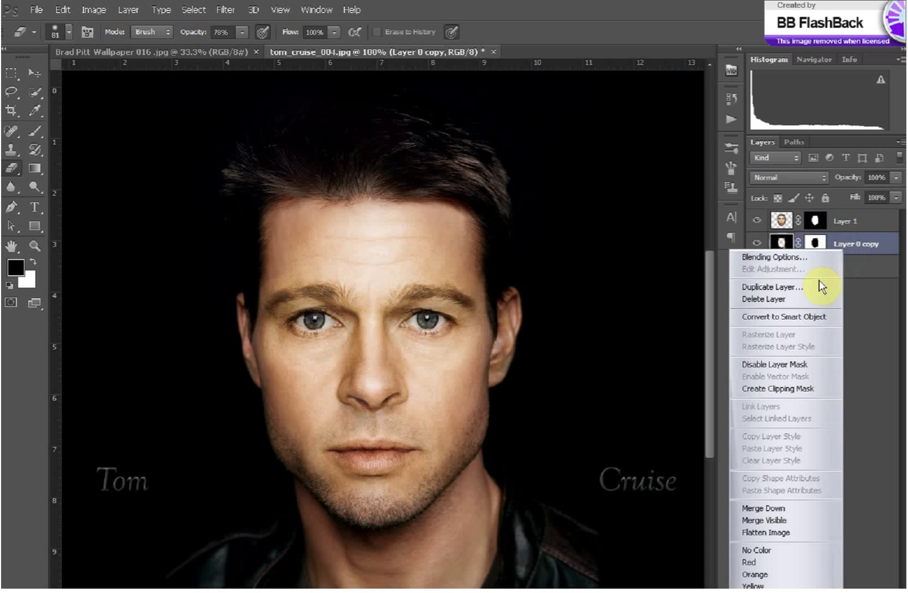
click(792, 363)
- Disable the layer mask on Layer 1, leaving Layer 1 selected
click(840, 217)
right_click(840, 217)
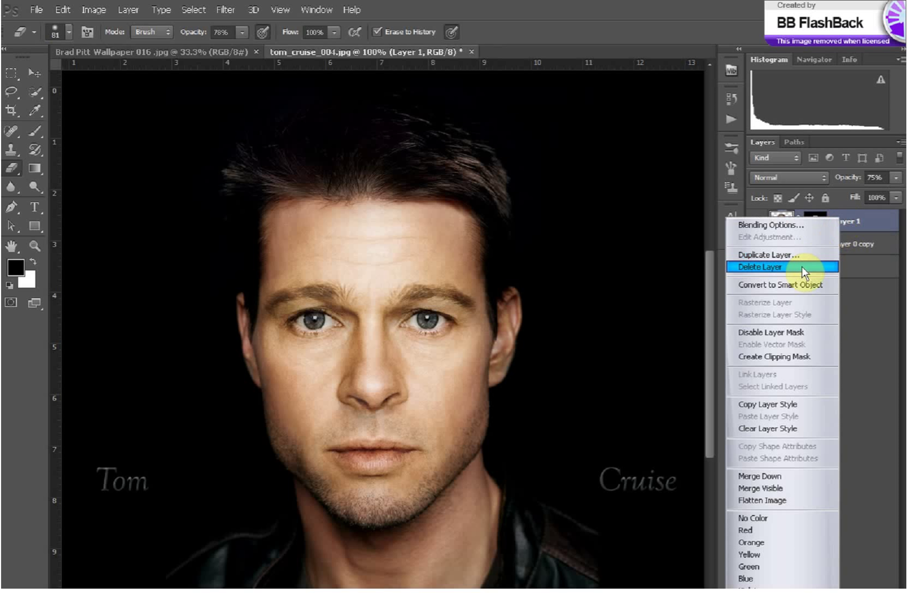
click(810, 330)
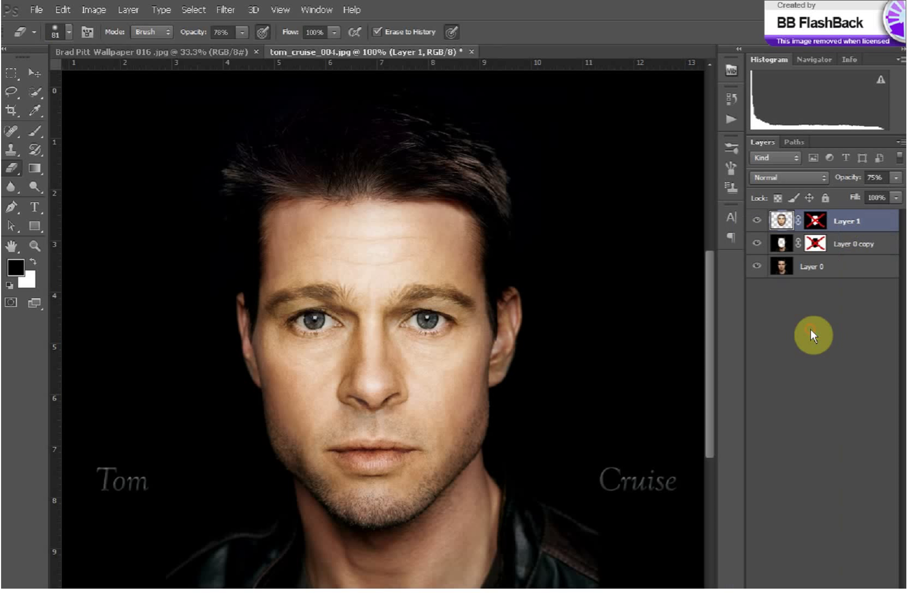
click(802, 329)
click(780, 221)
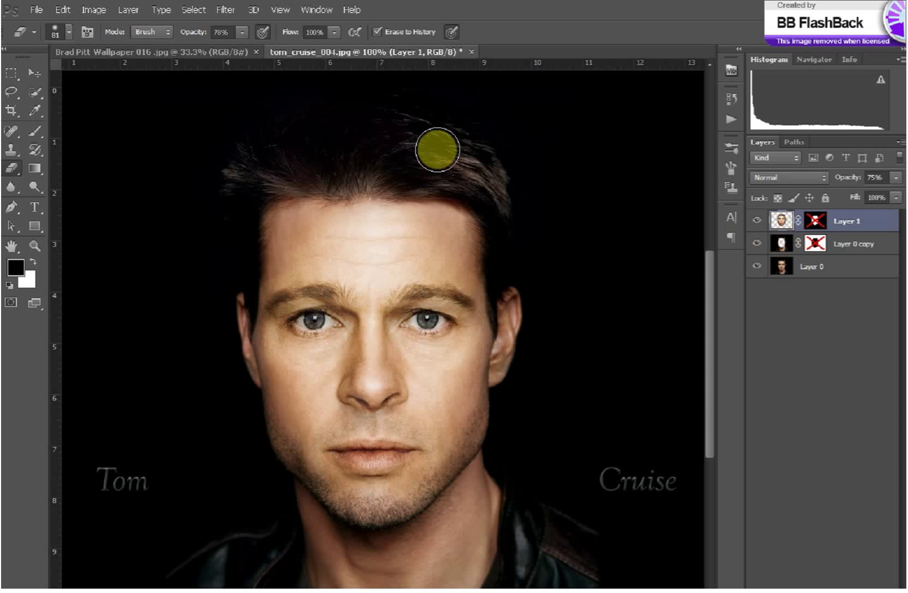
click(186, 13)
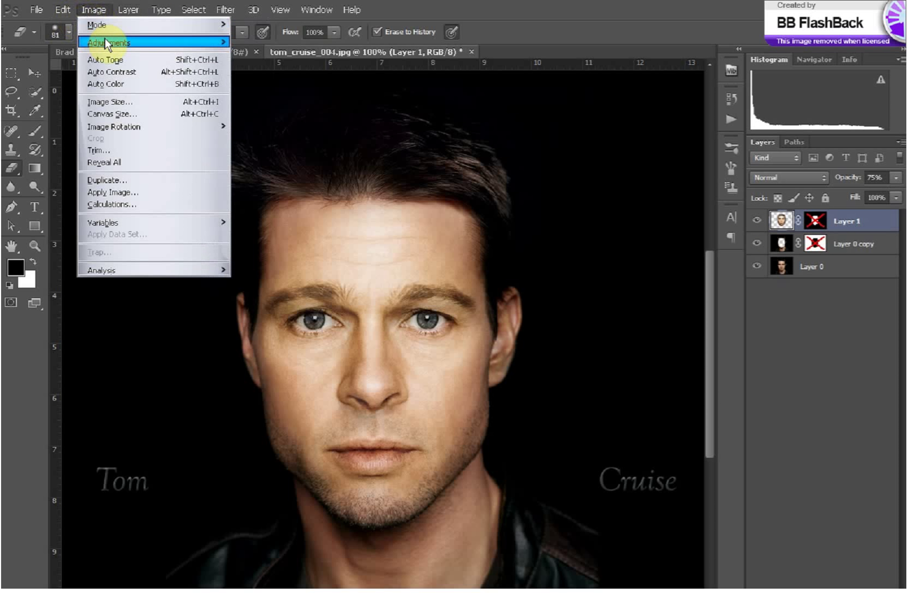
mouse_move(110, 43)
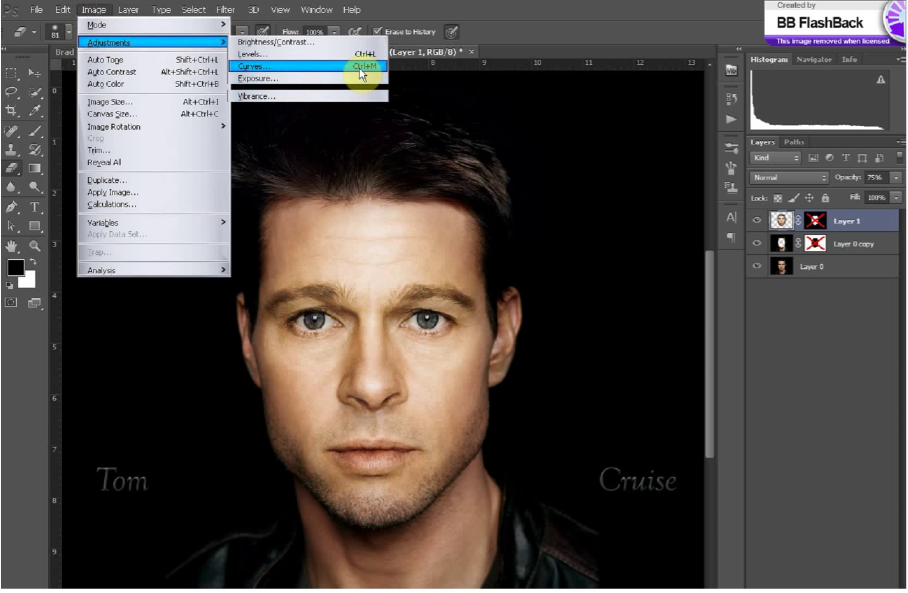
- Apply Curves to Layer 1, lowering the white point output from 255 to 226
click(379, 69)
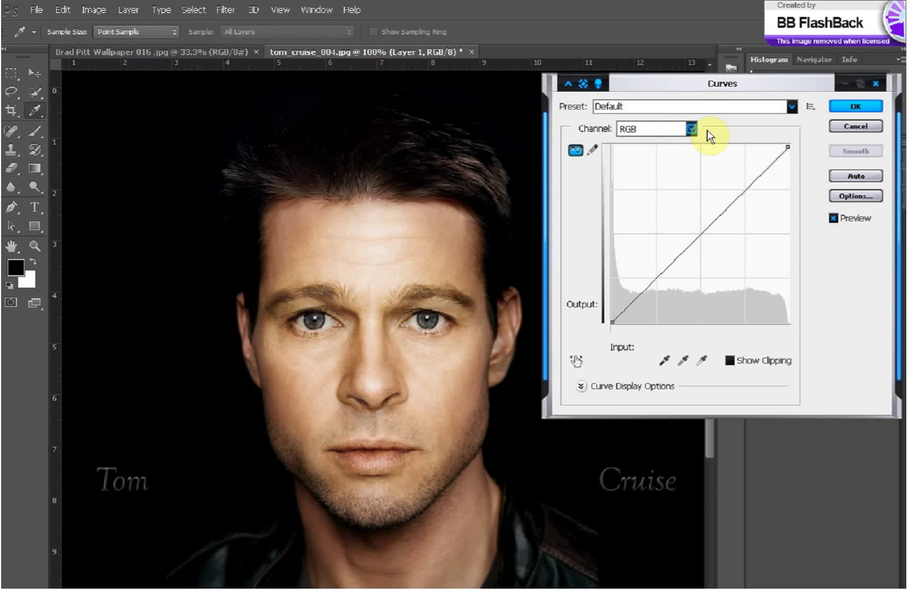
drag(788, 145, 788, 167)
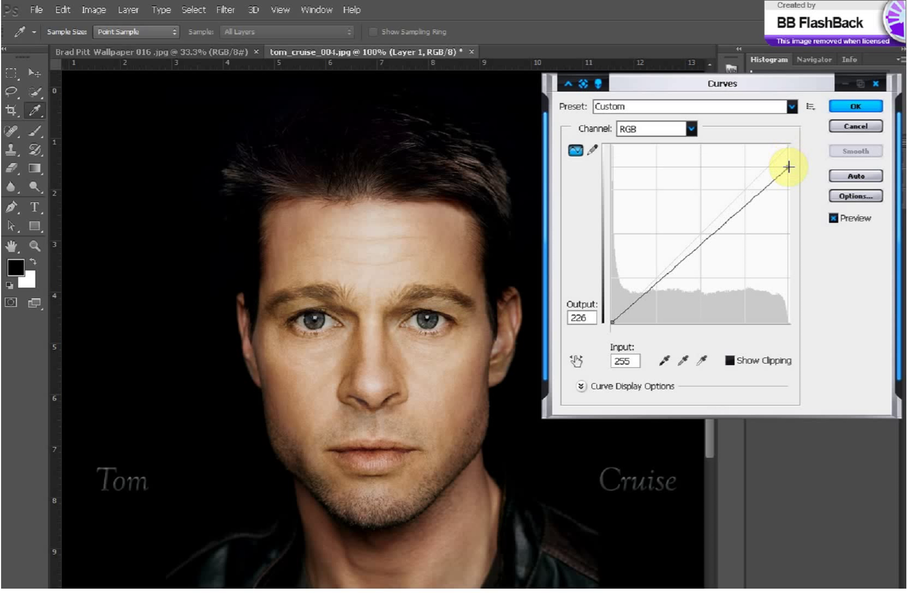
click(850, 107)
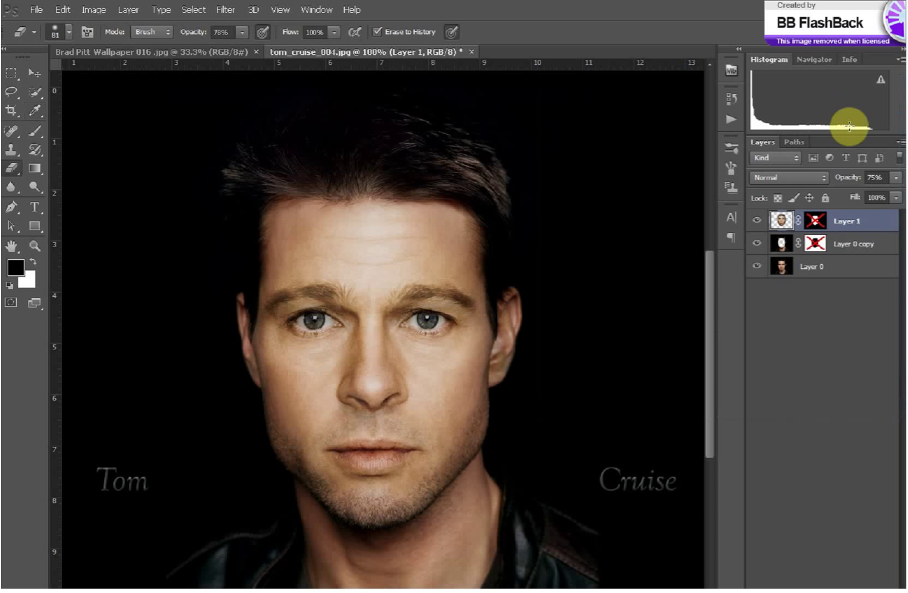
click(757, 221)
click(757, 220)
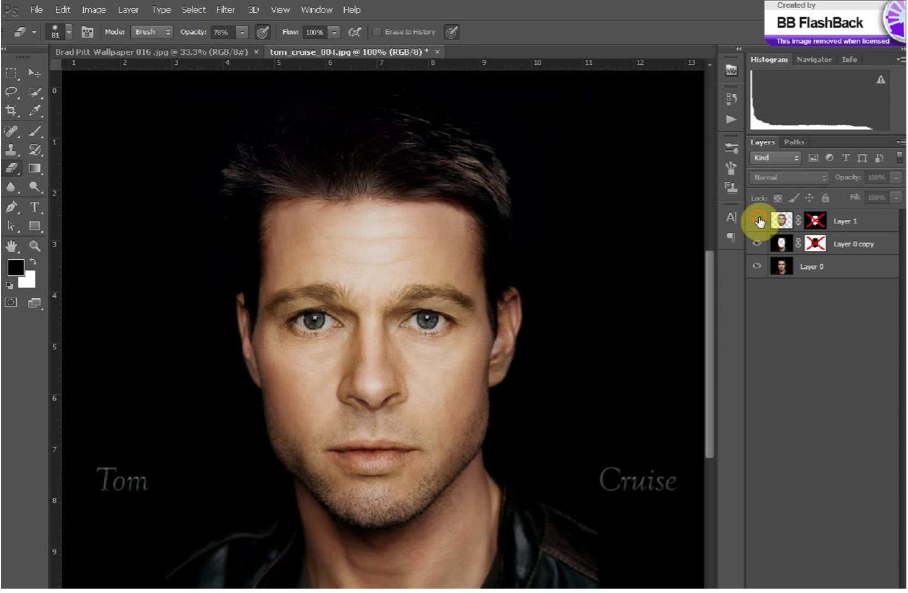
click(757, 220)
click(757, 221)
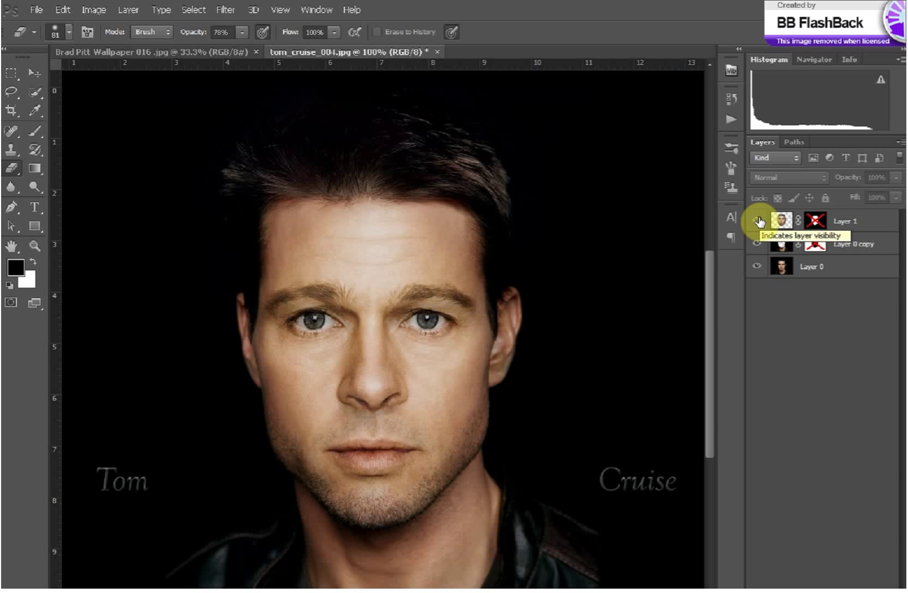
key(ctrl+minus)
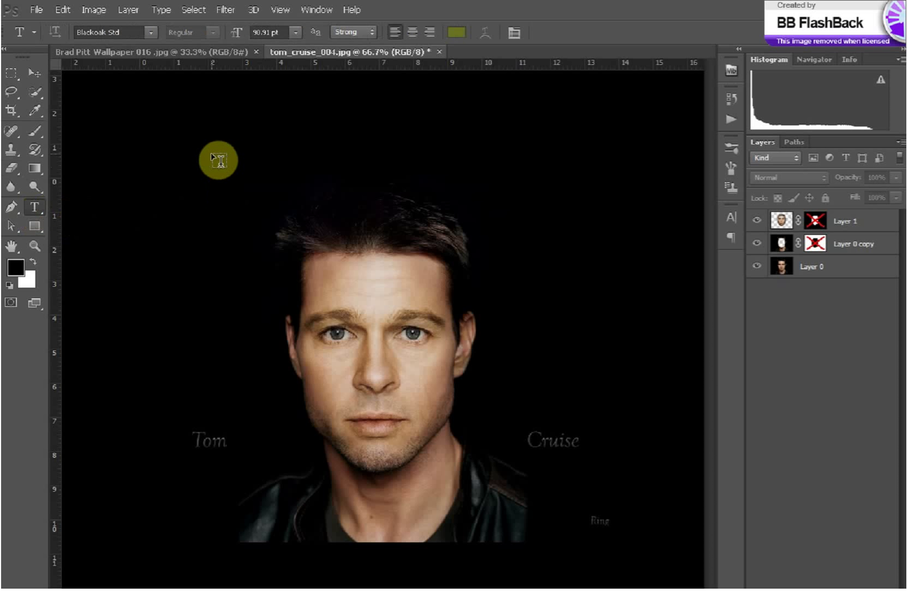
- Start a text entry on the canvas with light blue foreground colour #7b8bdc
click(214, 128)
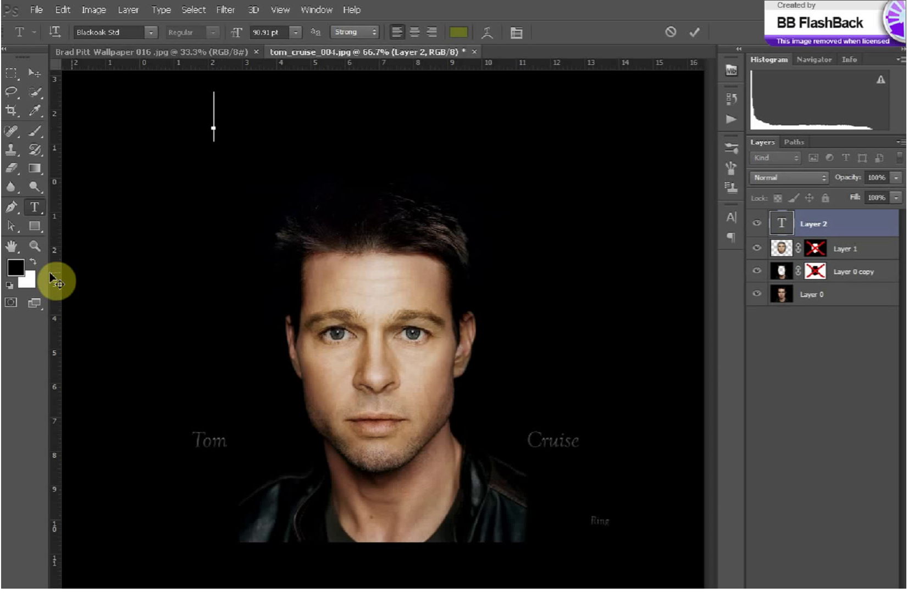
click(16, 268)
click(509, 318)
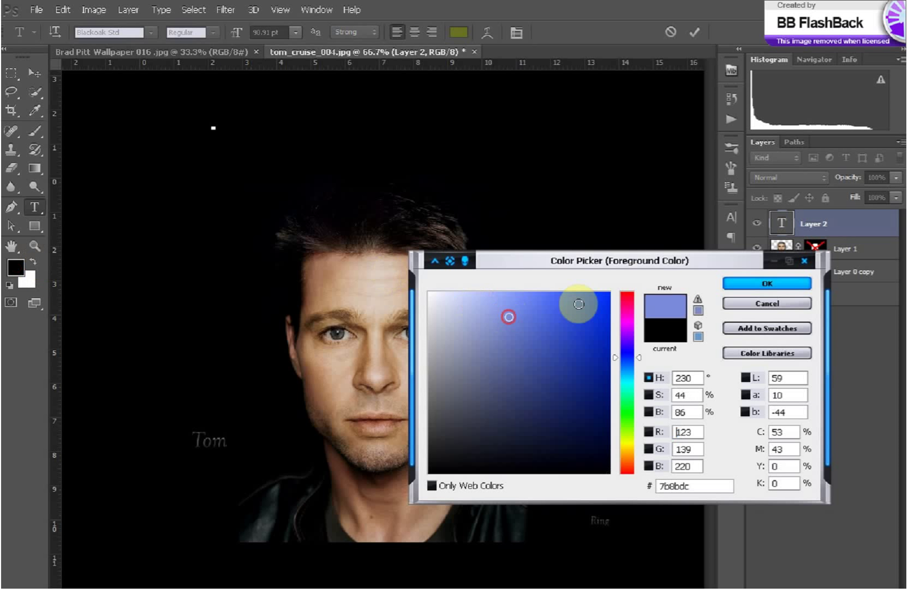
click(752, 284)
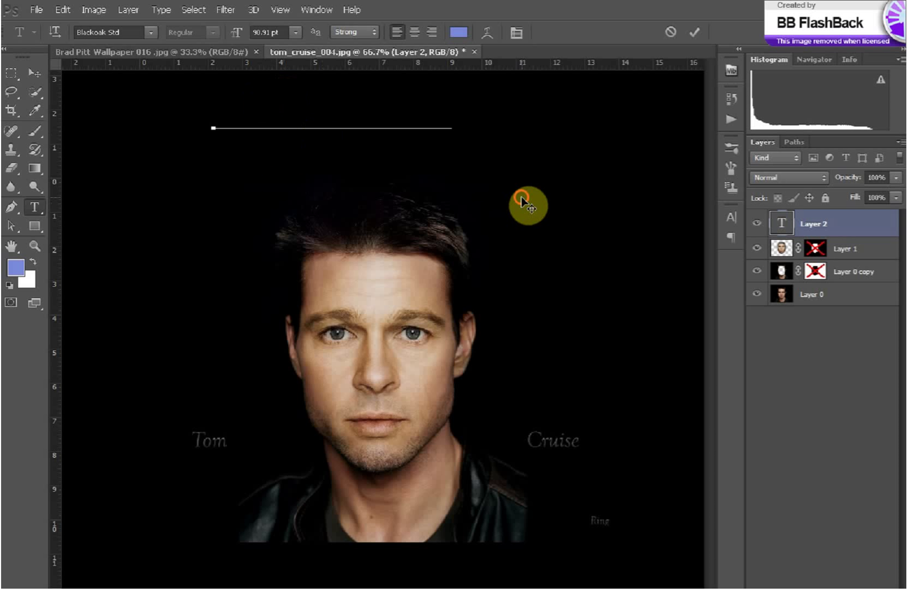
- Commit the brad text and move it below the chin, nudged slightly right
click(34, 72)
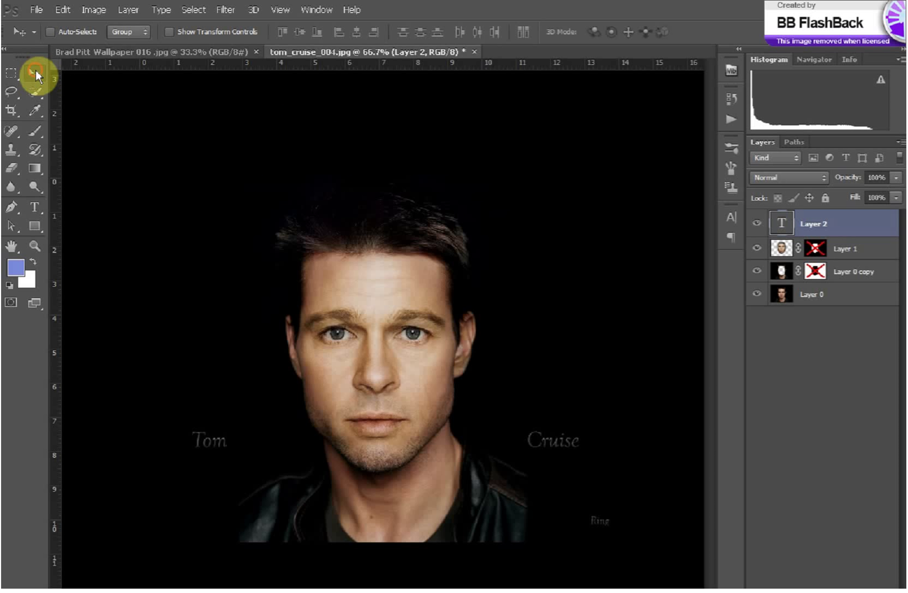
drag(348, 158, 397, 506)
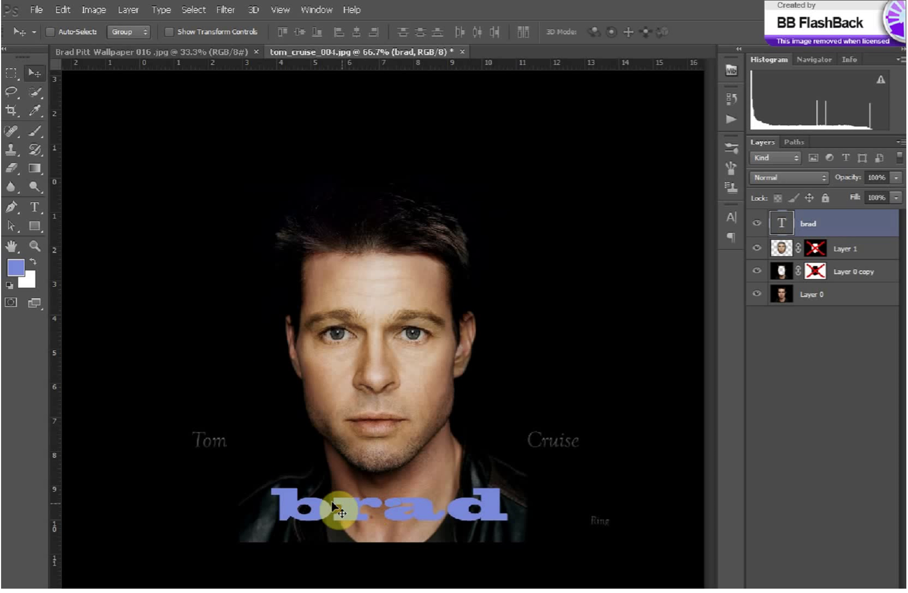
drag(197, 456, 203, 461)
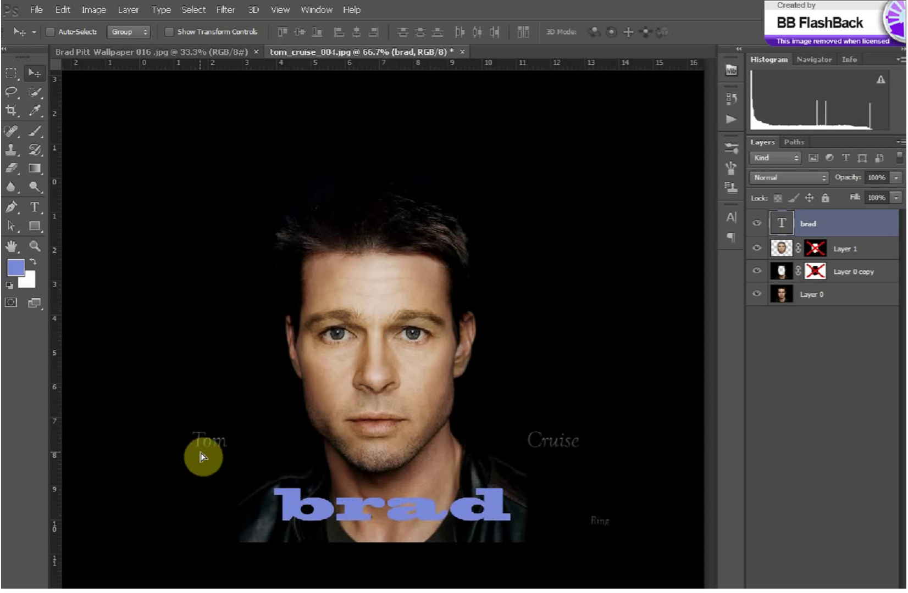